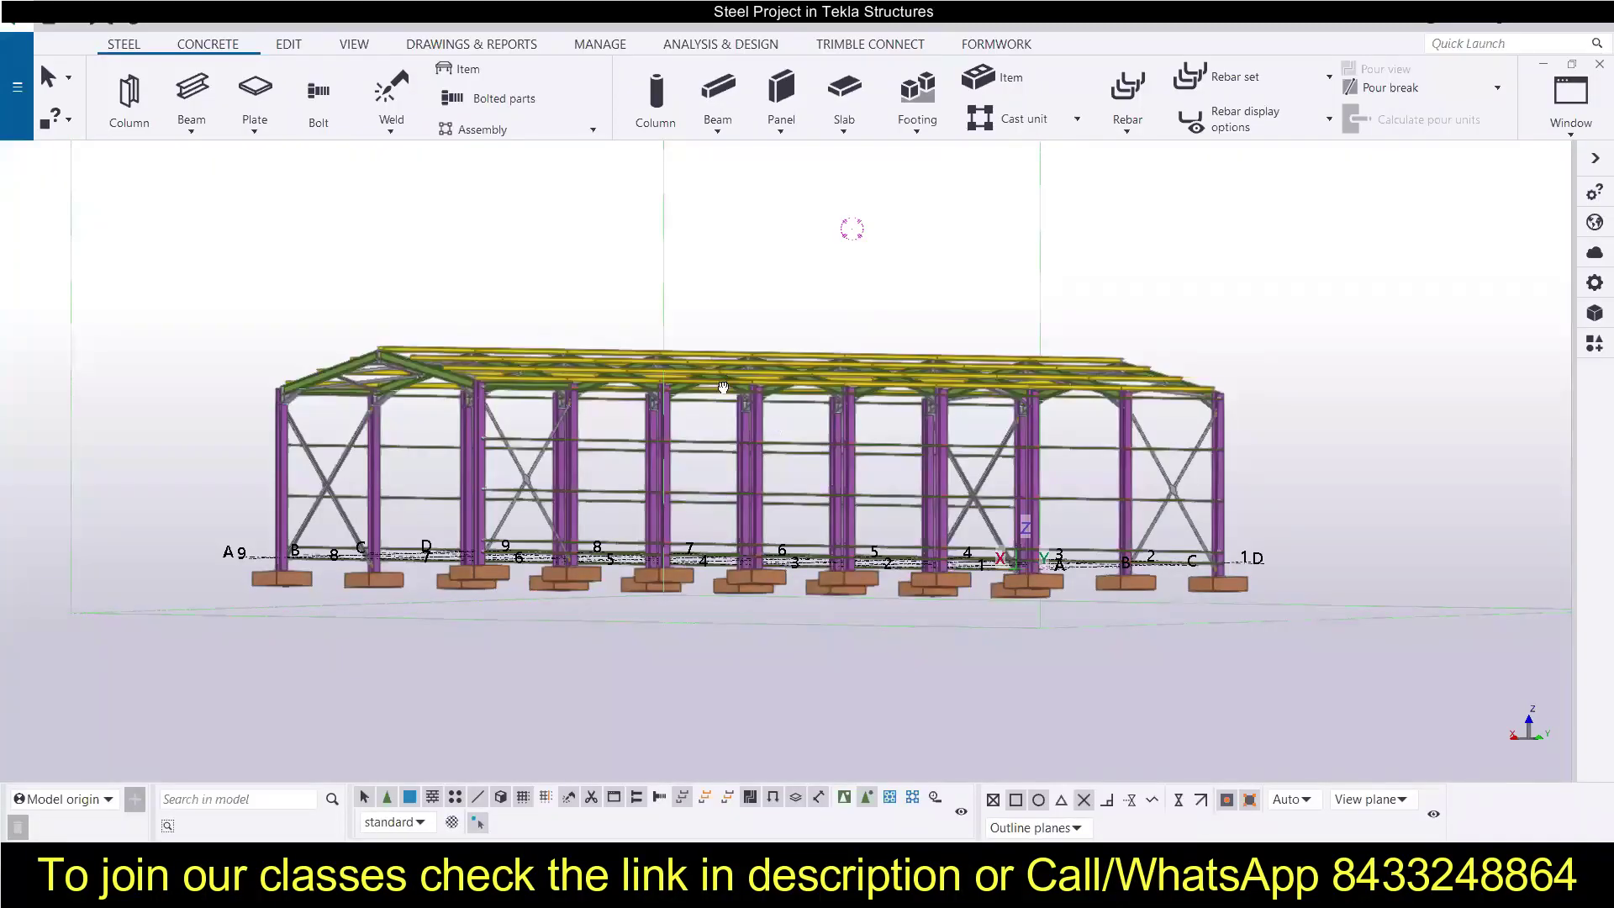
Orbit the steel shed model to oblique and lengthwise views, then switch to the YouTube videos page.
ctrl+middle_drag(728, 383, 720, 425)
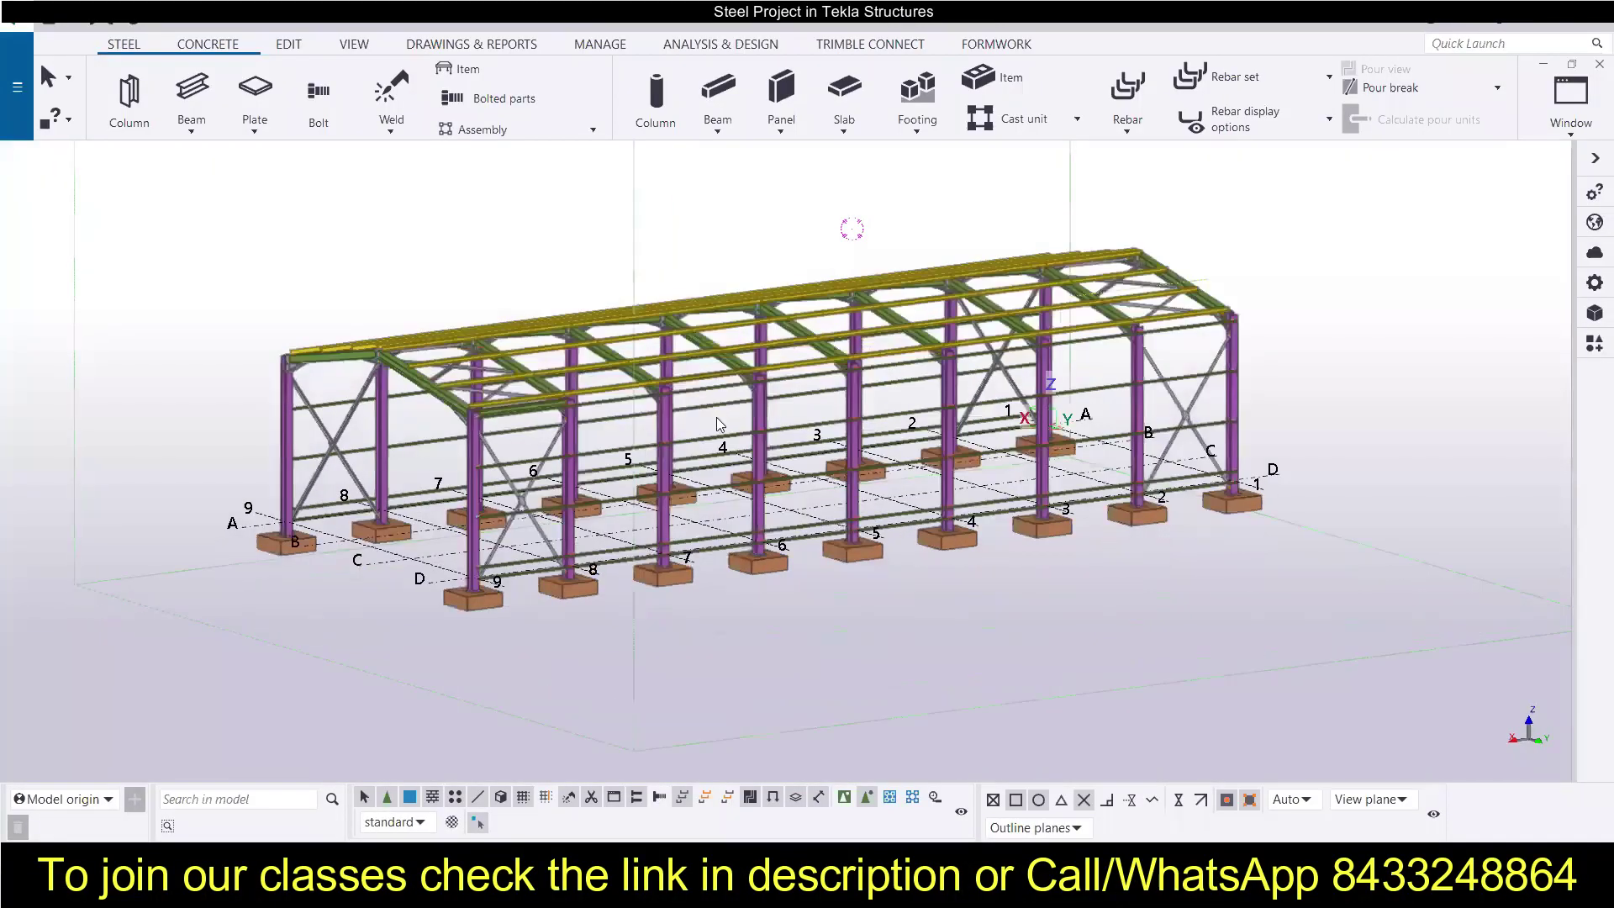
ctrl+middle_drag(611, 475, 998, 506)
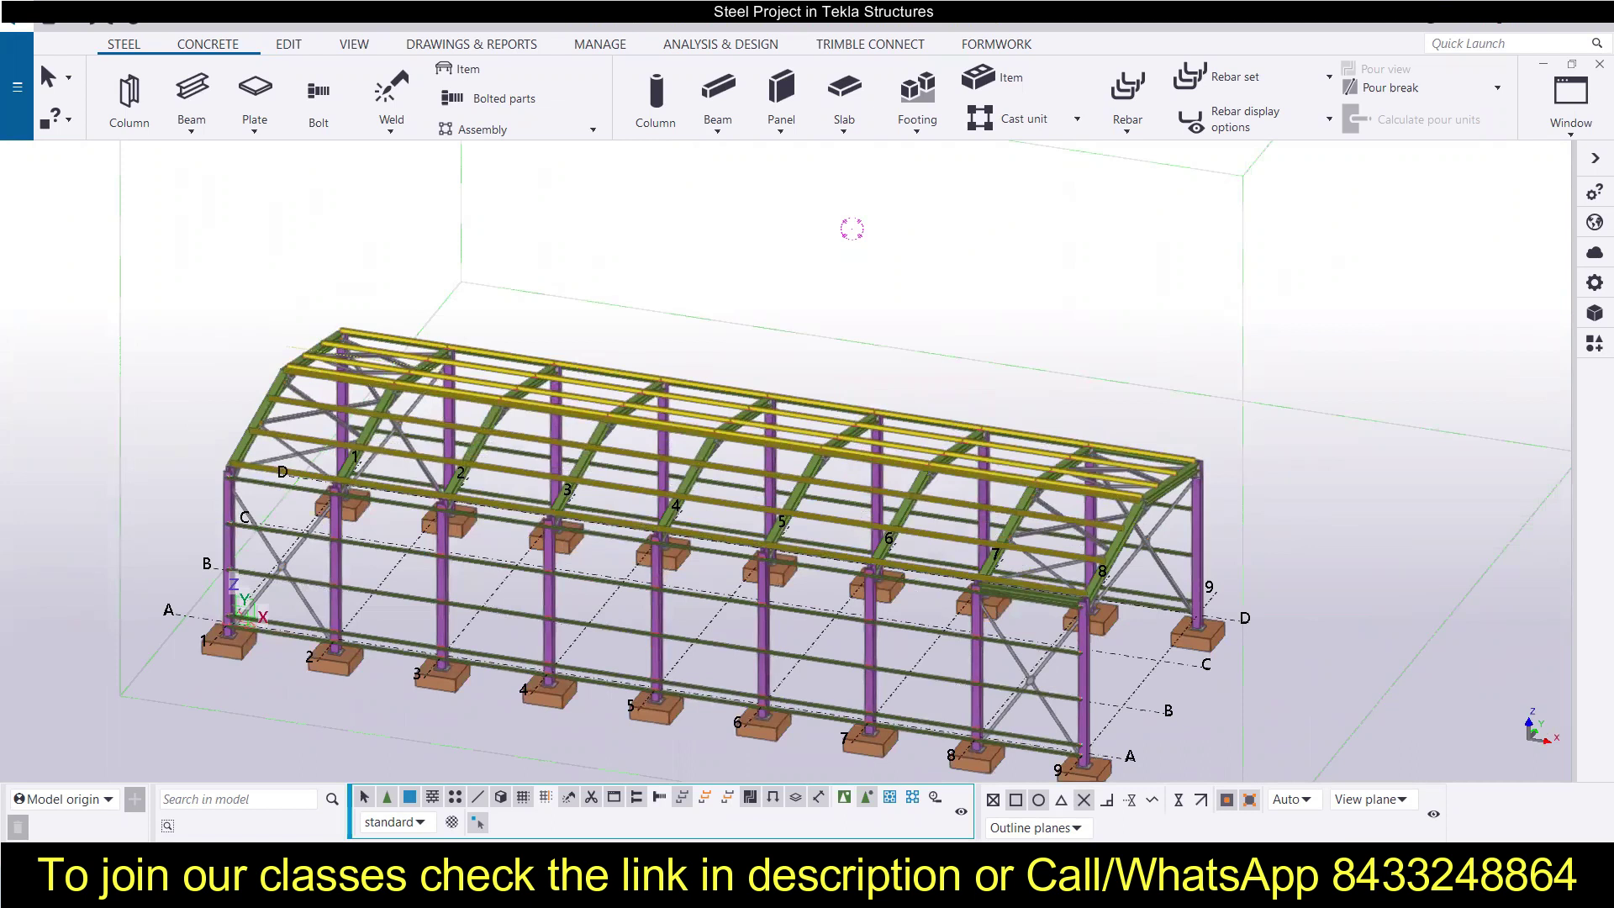
key(alt+Tab)
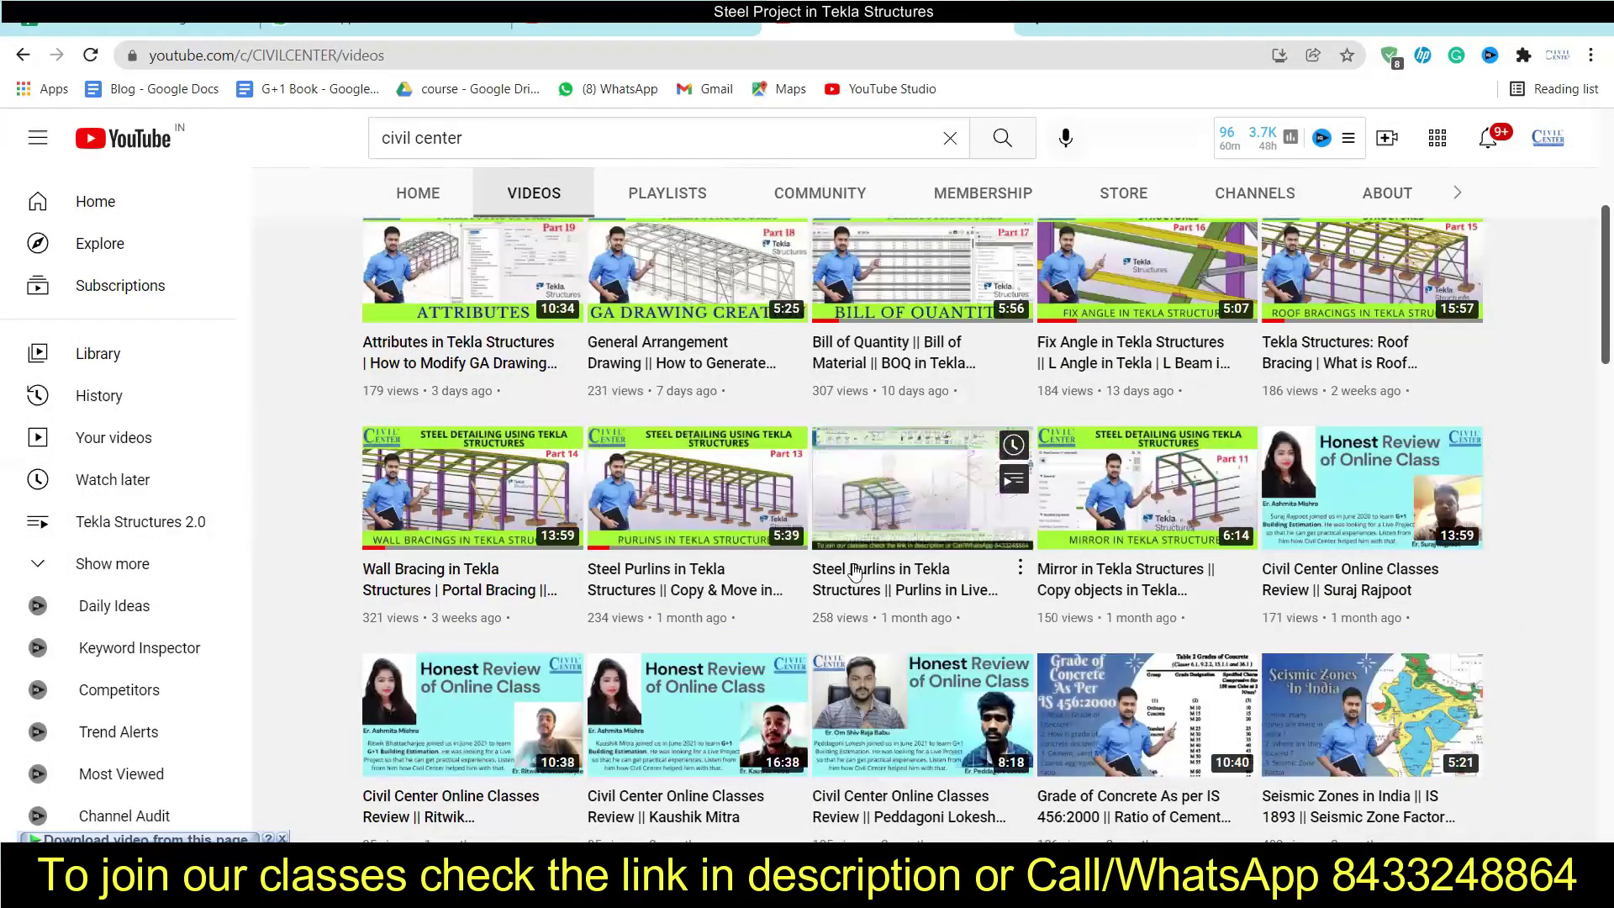
scroll(827, 572, down, 5)
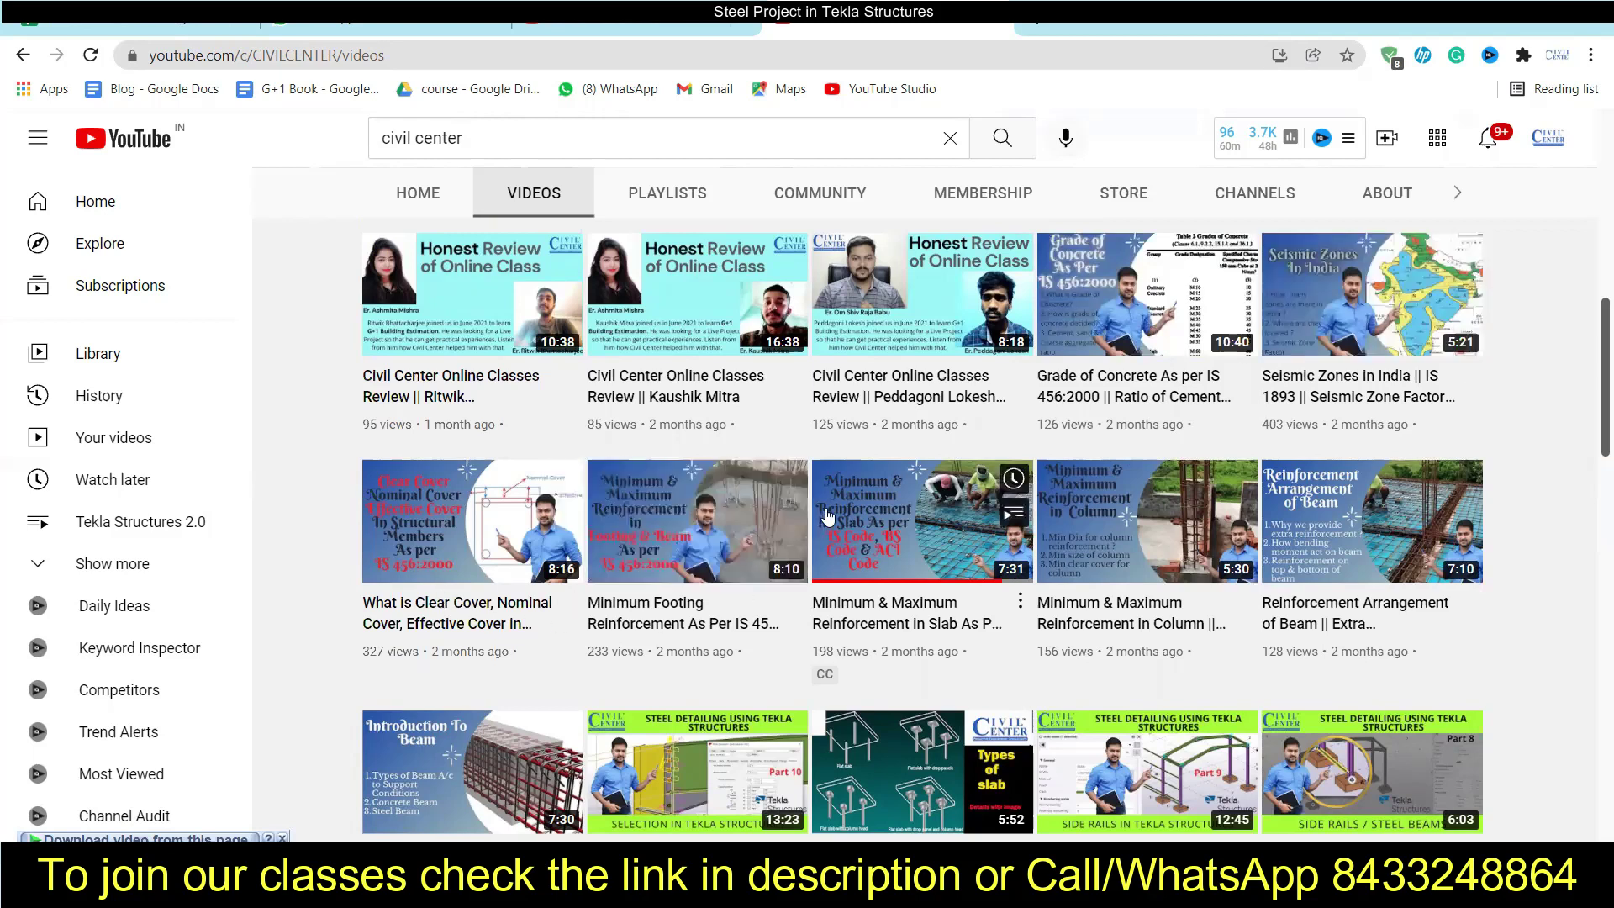
scroll(828, 515, down, 5)
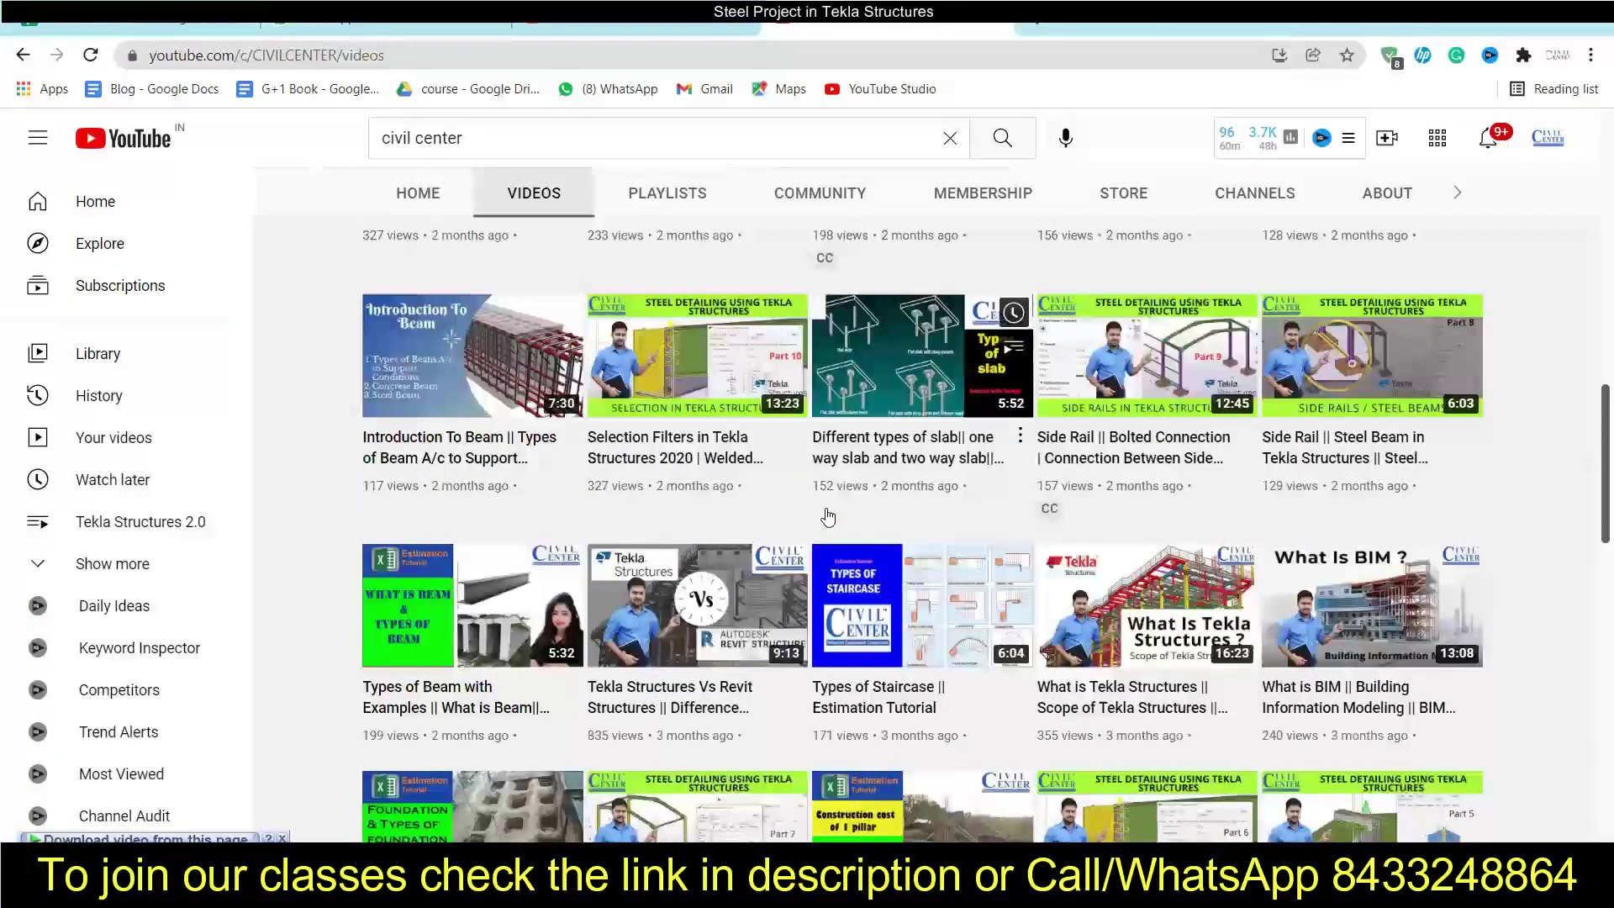
scroll(828, 515, down, 4)
scroll(828, 530, up, 9)
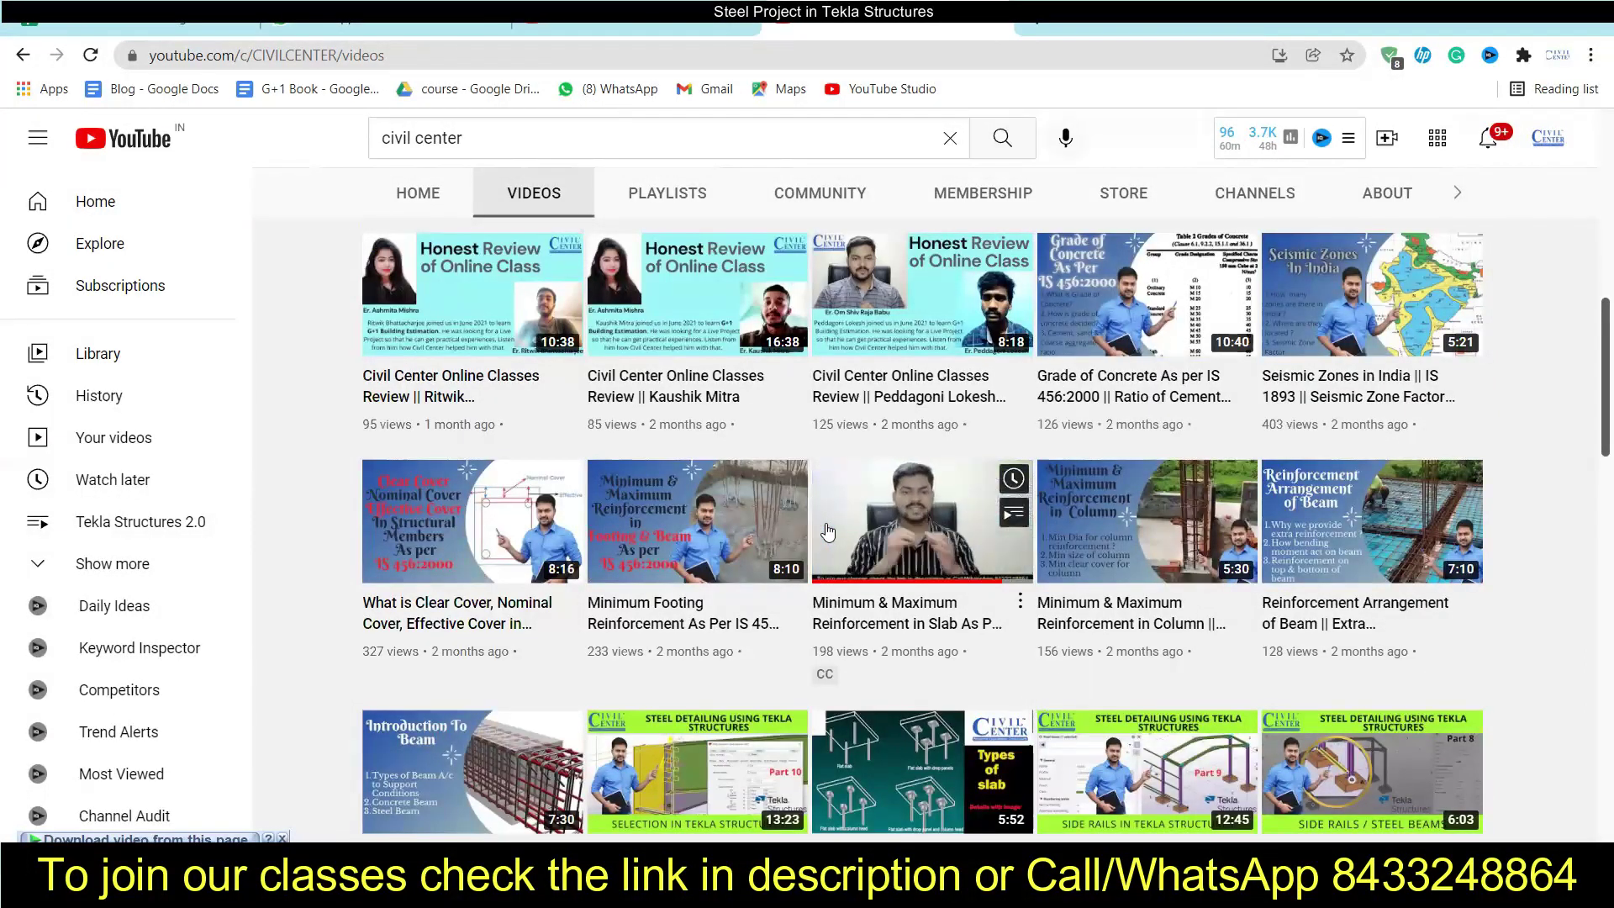
scroll(828, 529, up, 1)
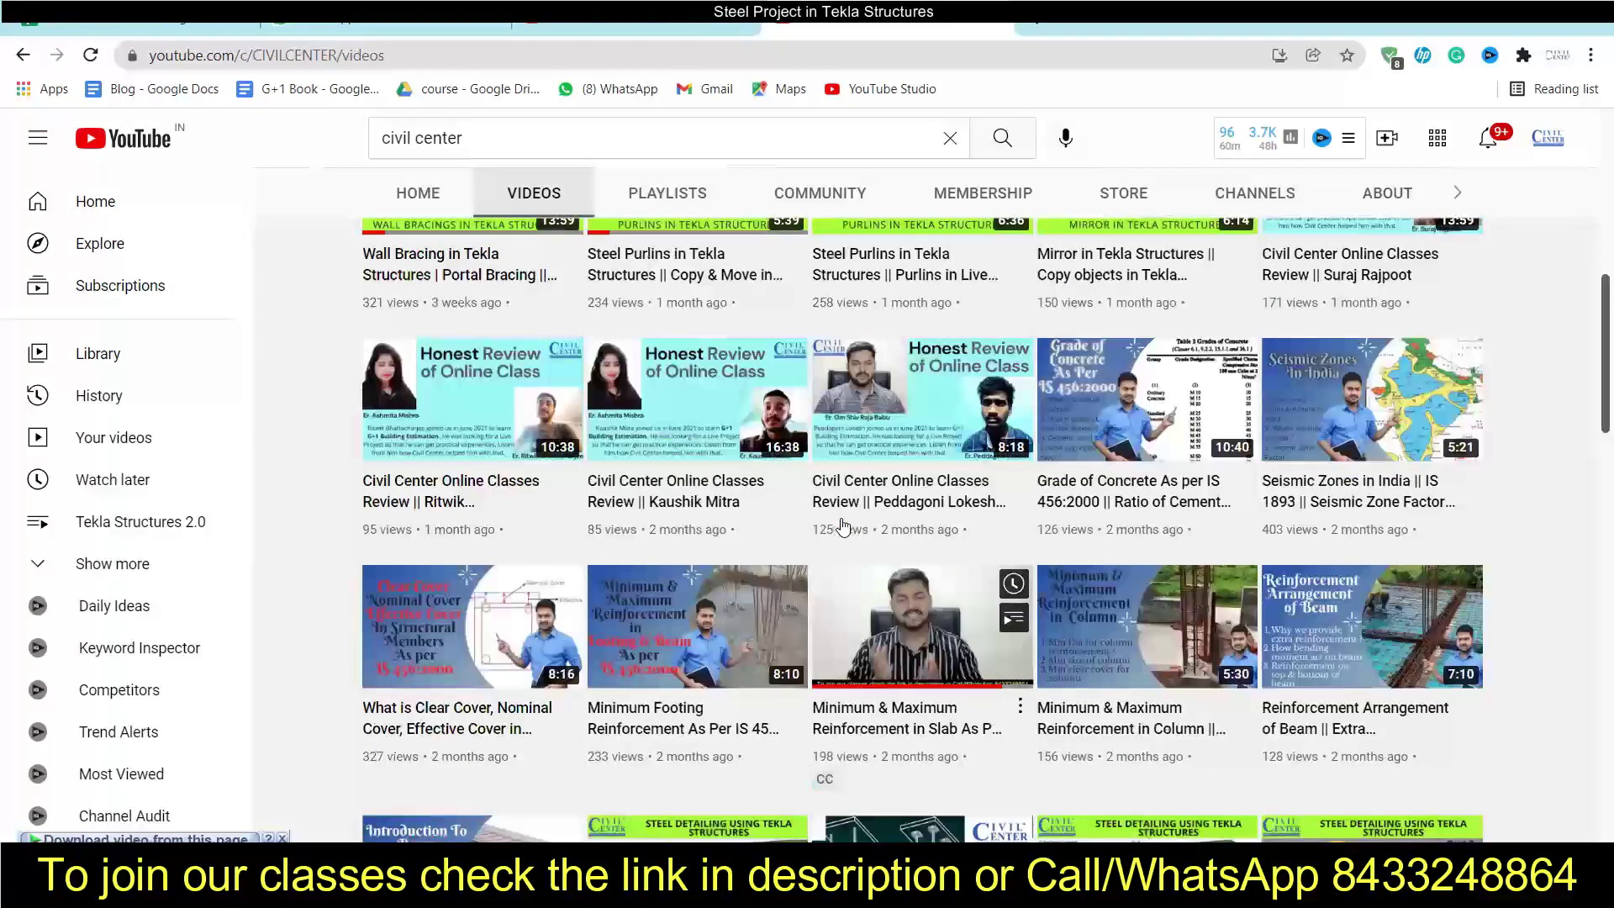
mouse_move(841, 526)
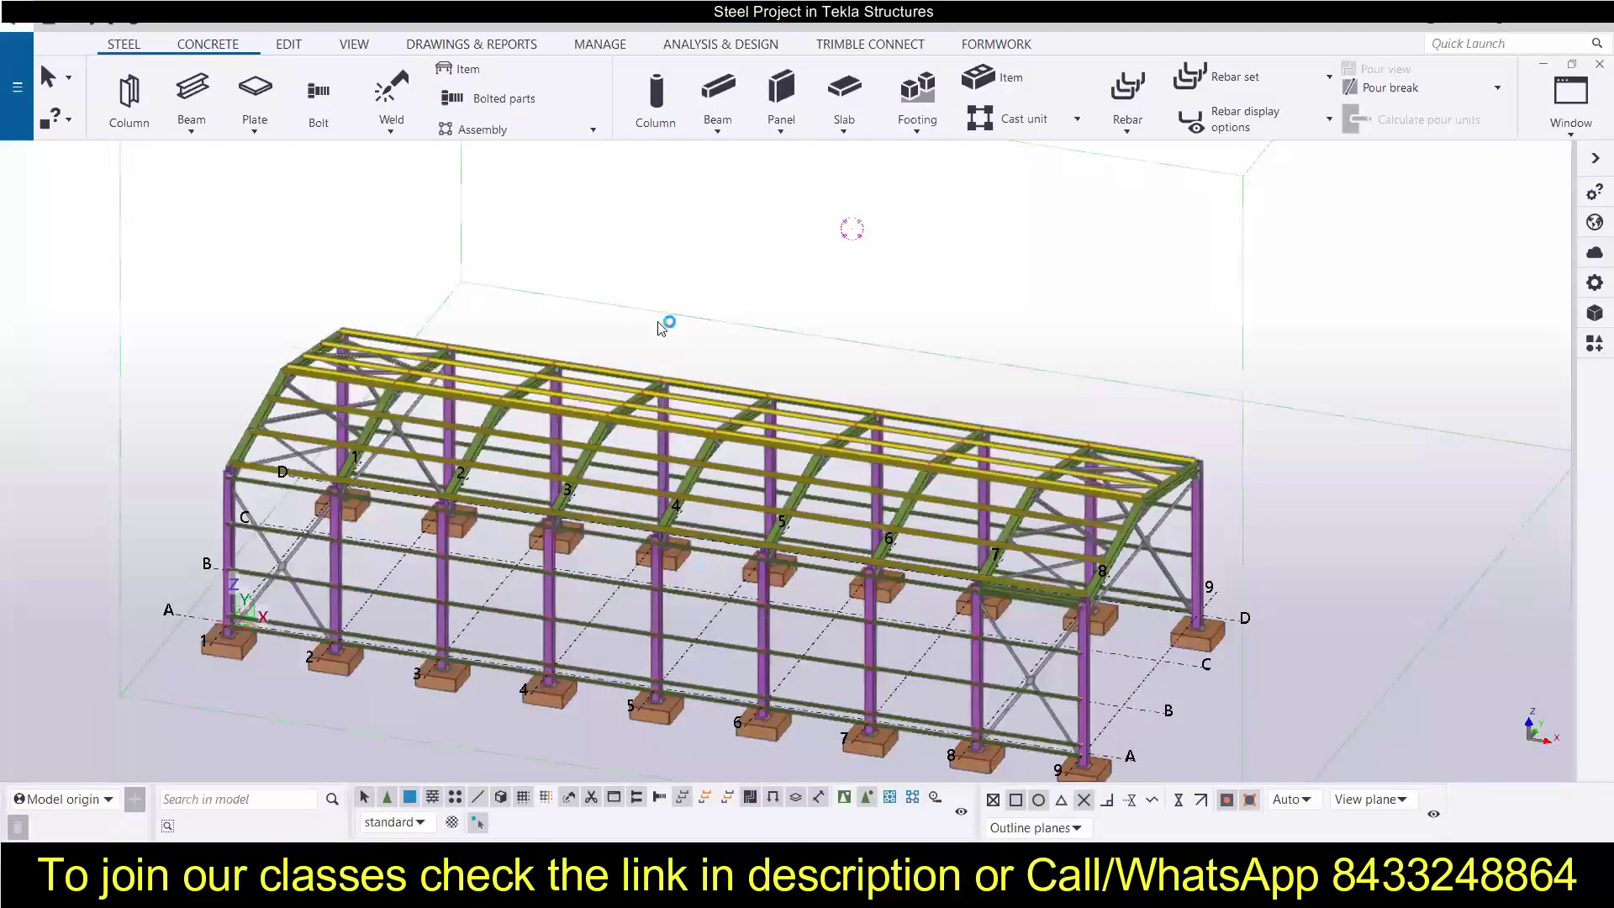
Zoom out to show the full shed model along gridlines 1–9 and A–D.
scroll(660, 337, down, 2)
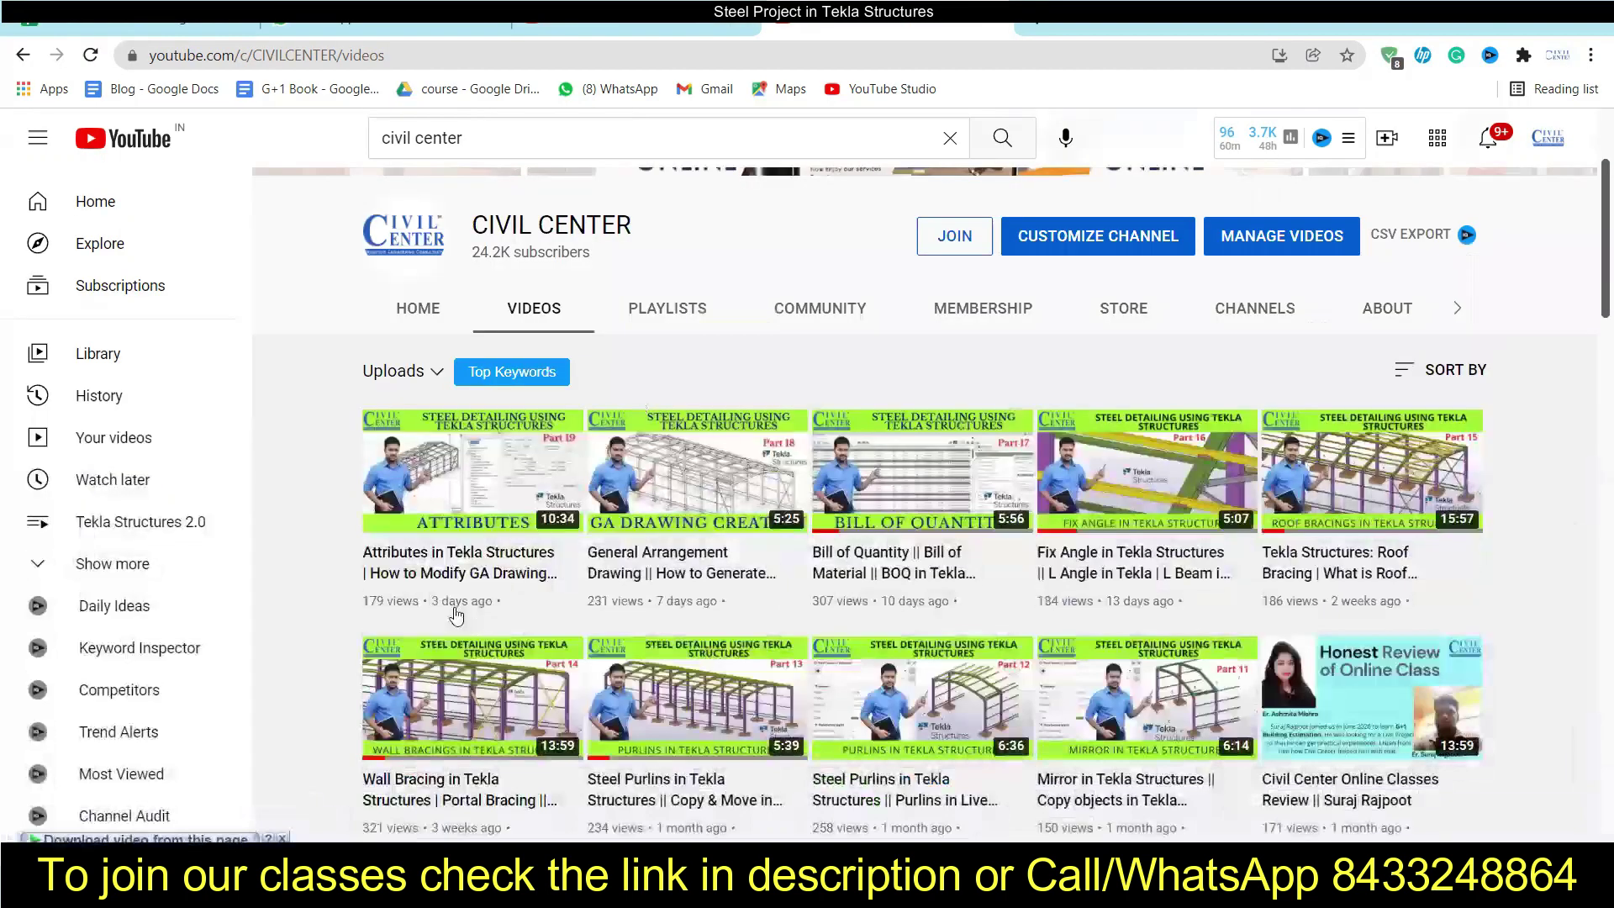
mouse_move(478, 597)
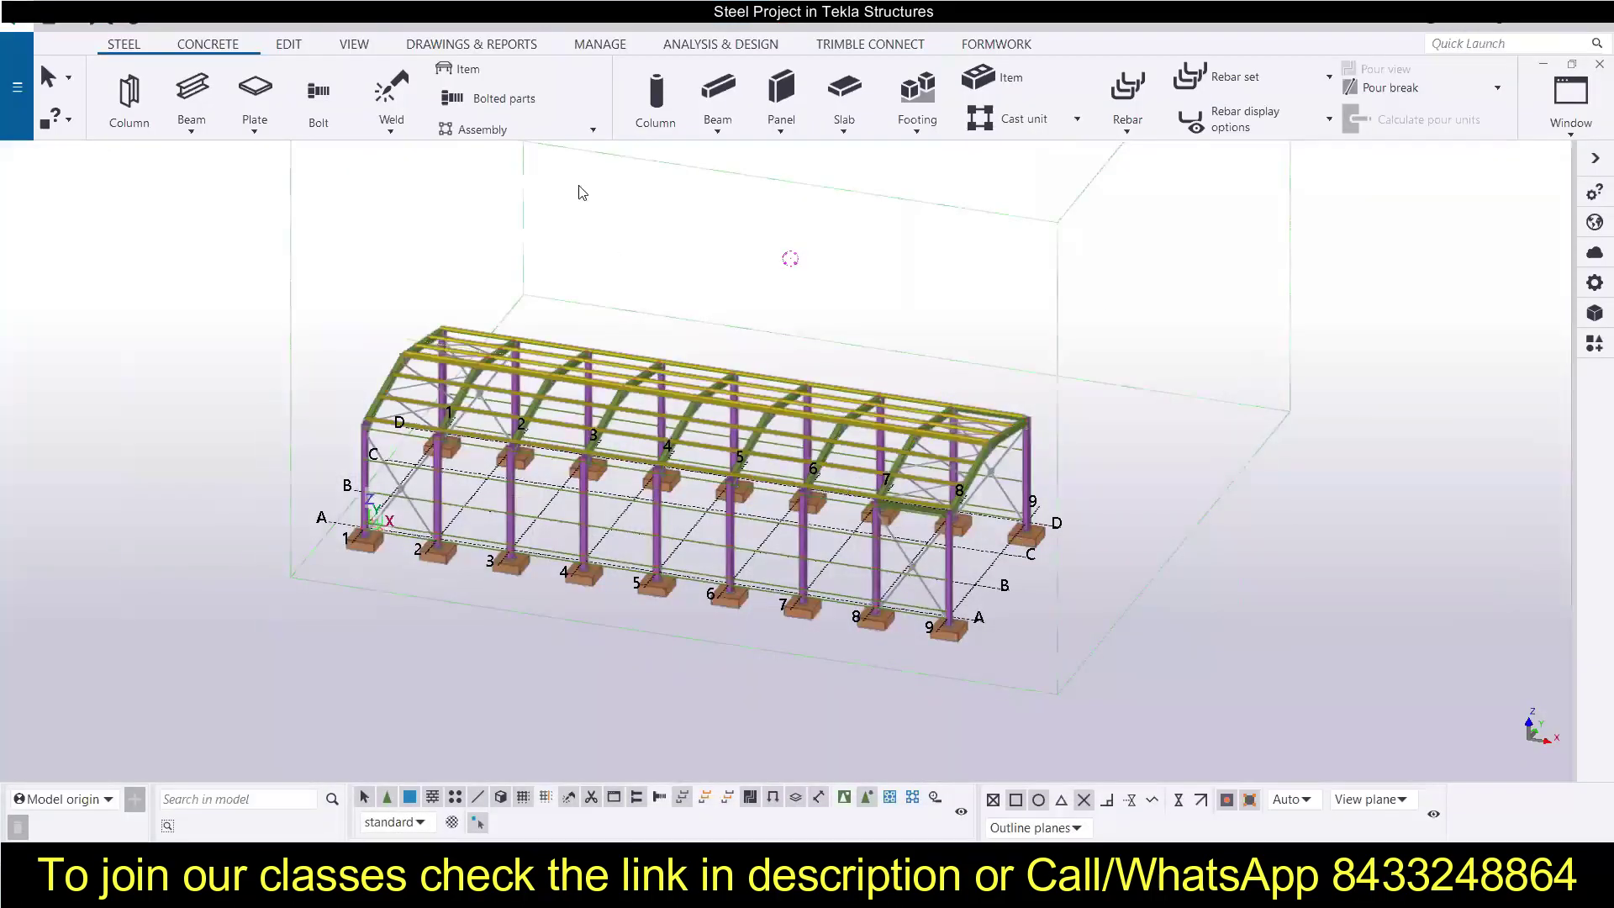
Open GA drawing [5] from the Document manager under Drawings & Reports.
click(465, 46)
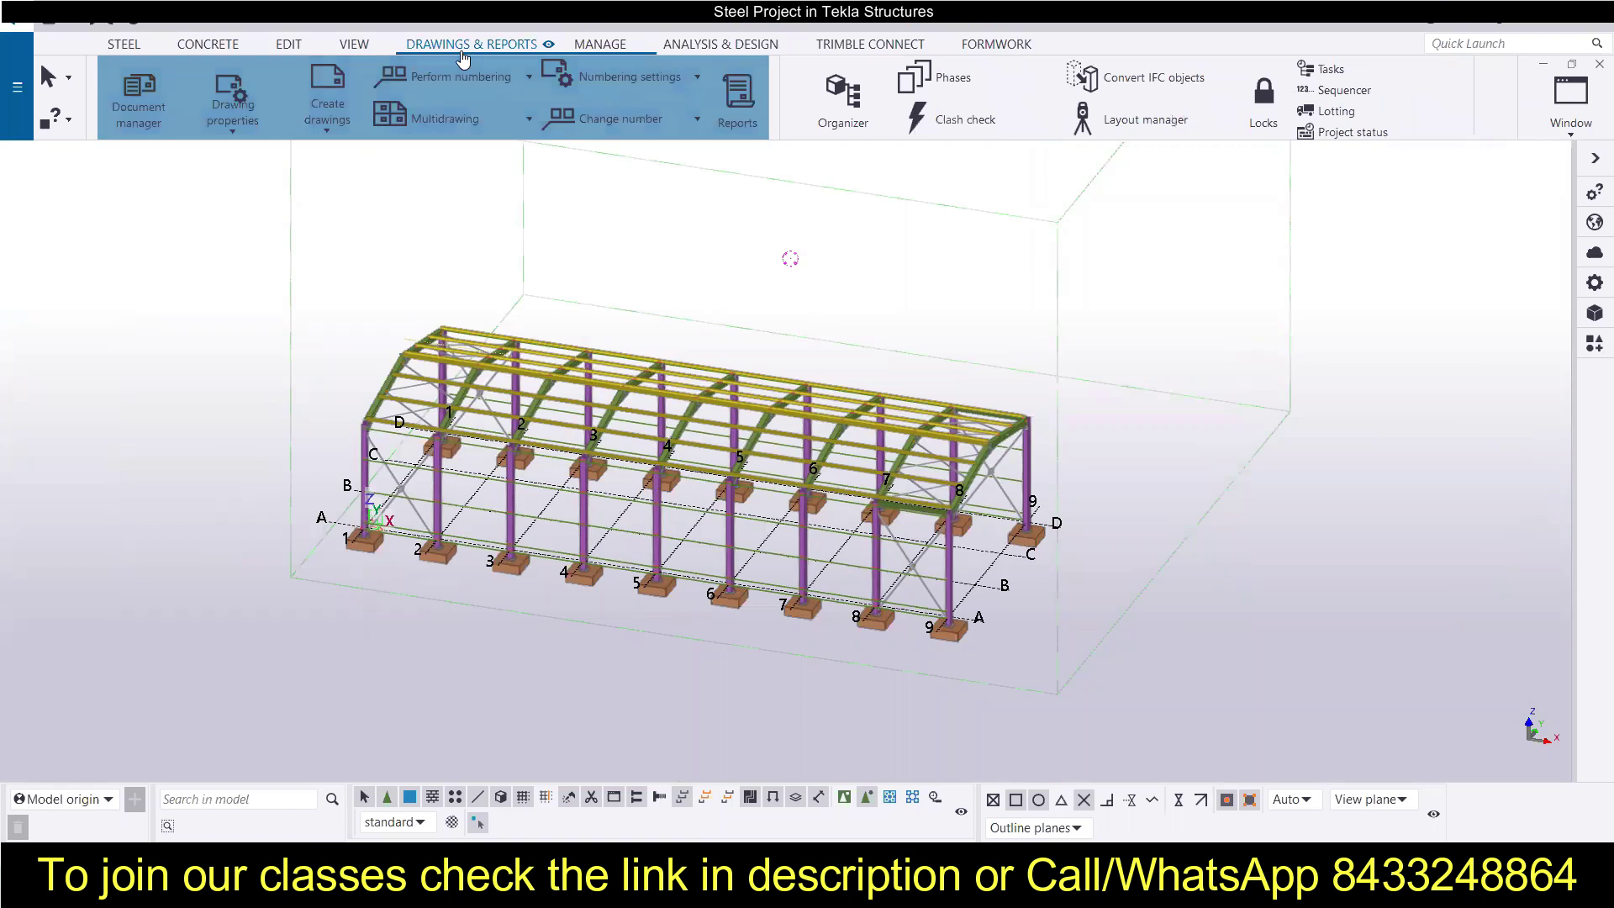
click(155, 124)
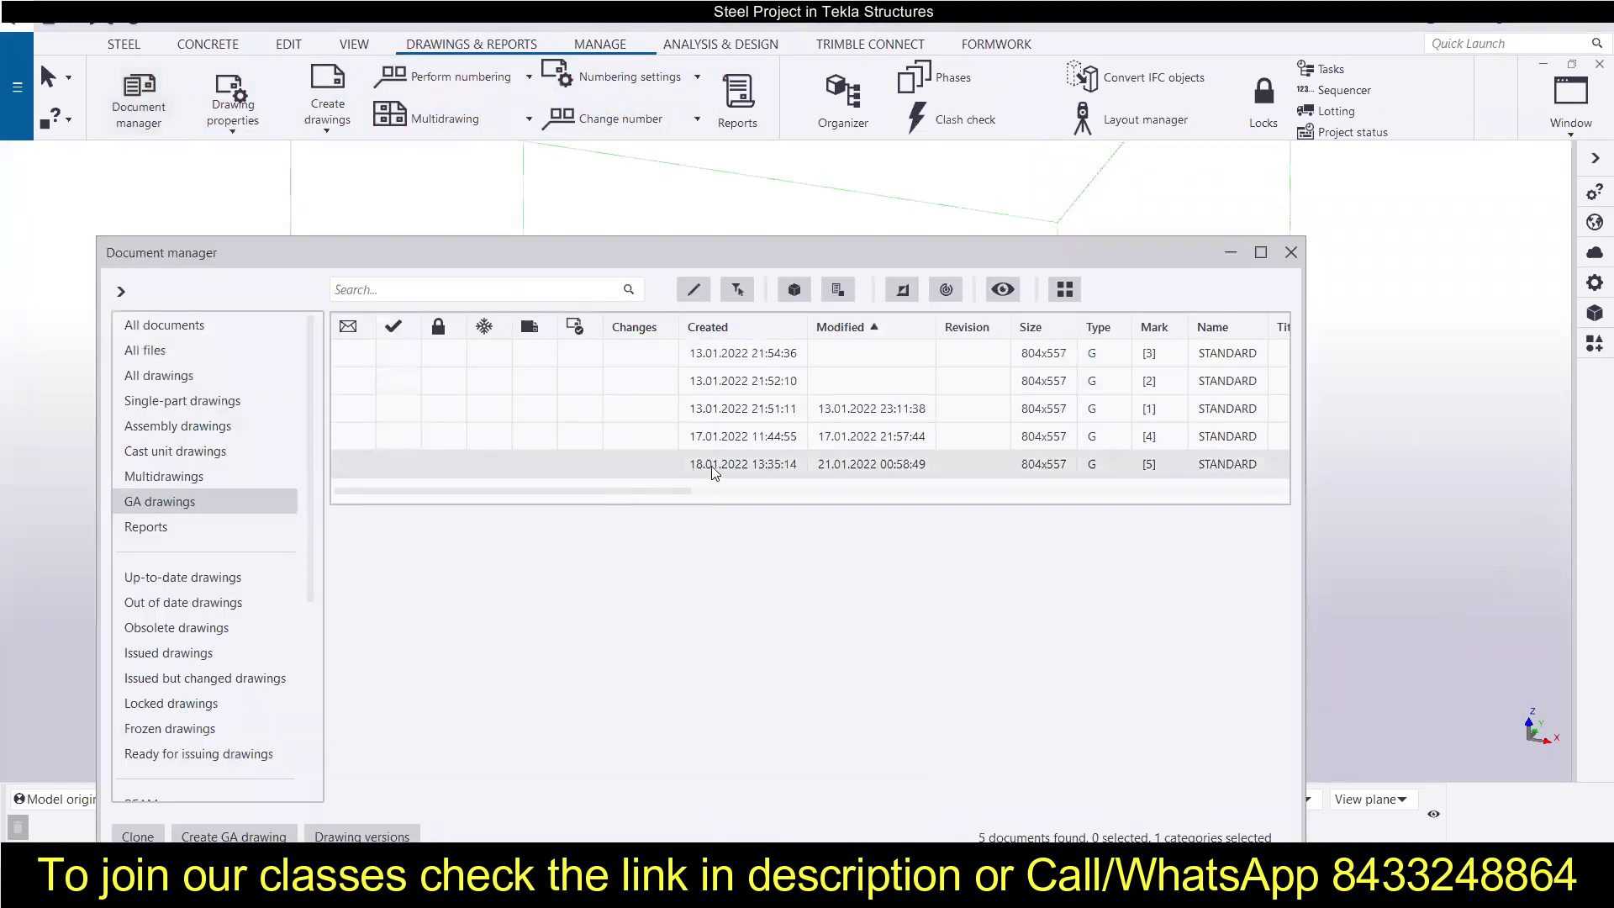
click(711, 469)
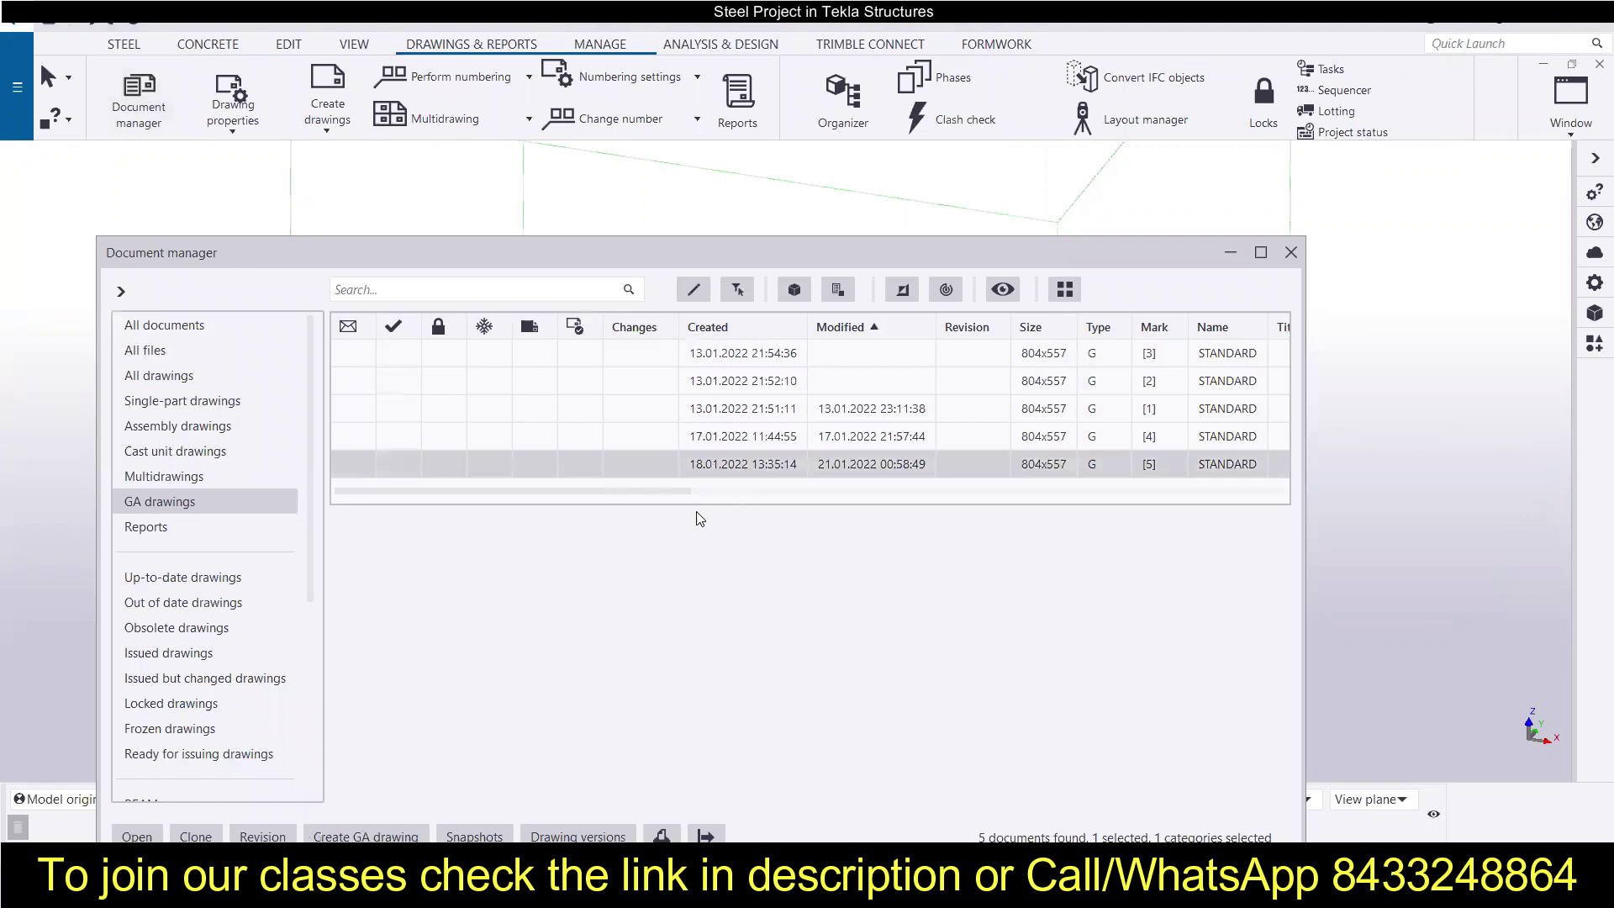
drag(600, 256, 622, 126)
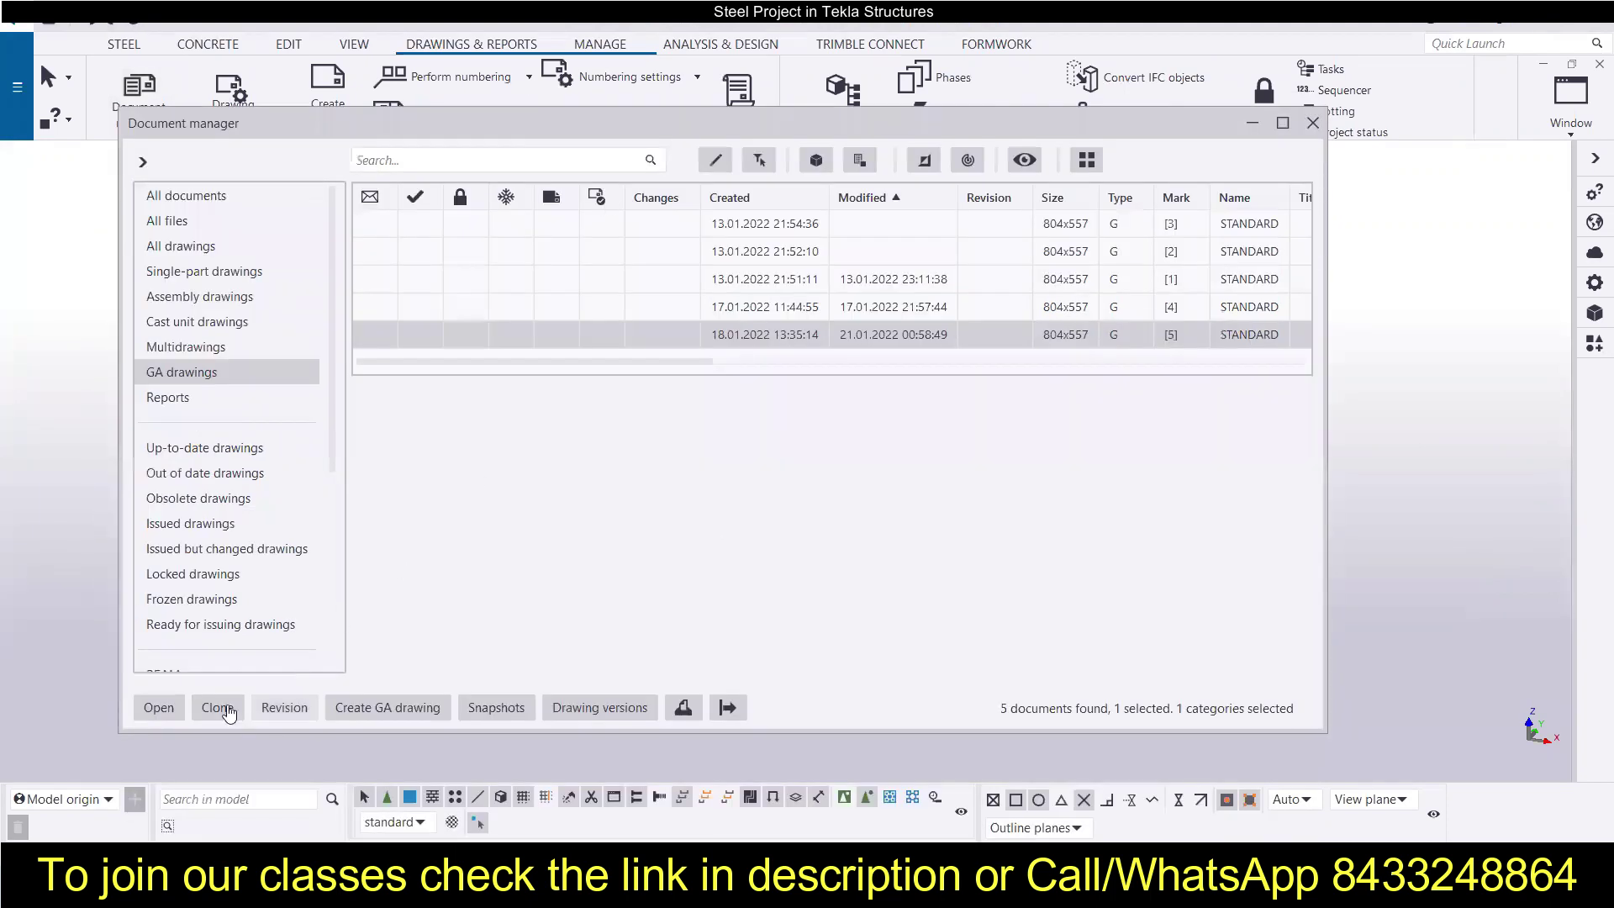
click(156, 706)
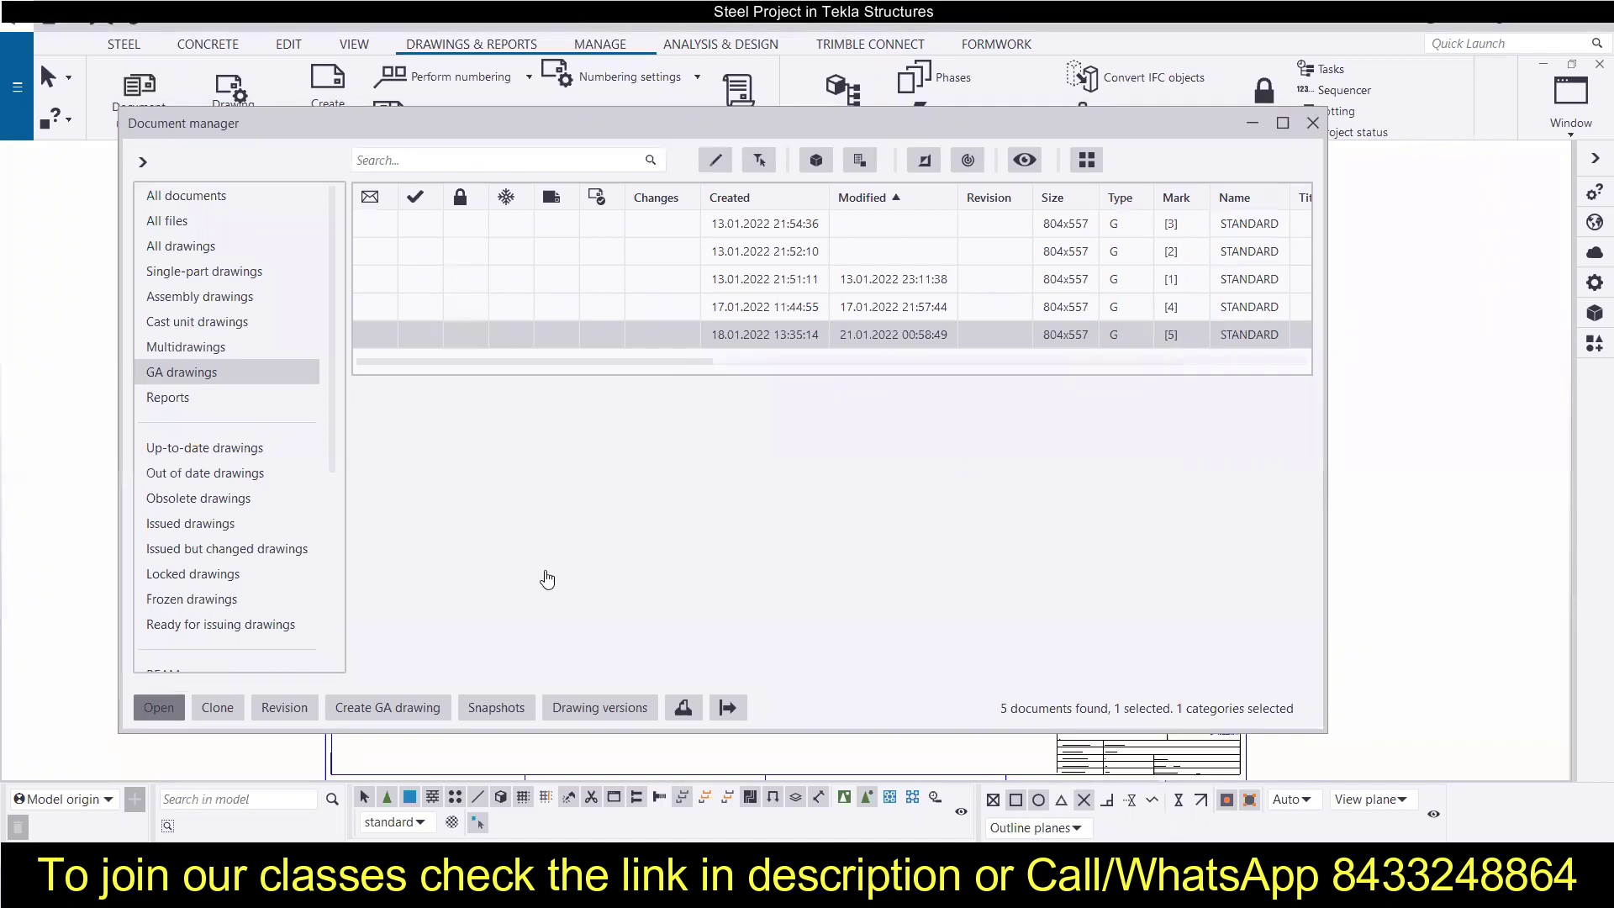
Close the Document manager and zoom until the whole 3D view and sheet frame fit.
click(1258, 125)
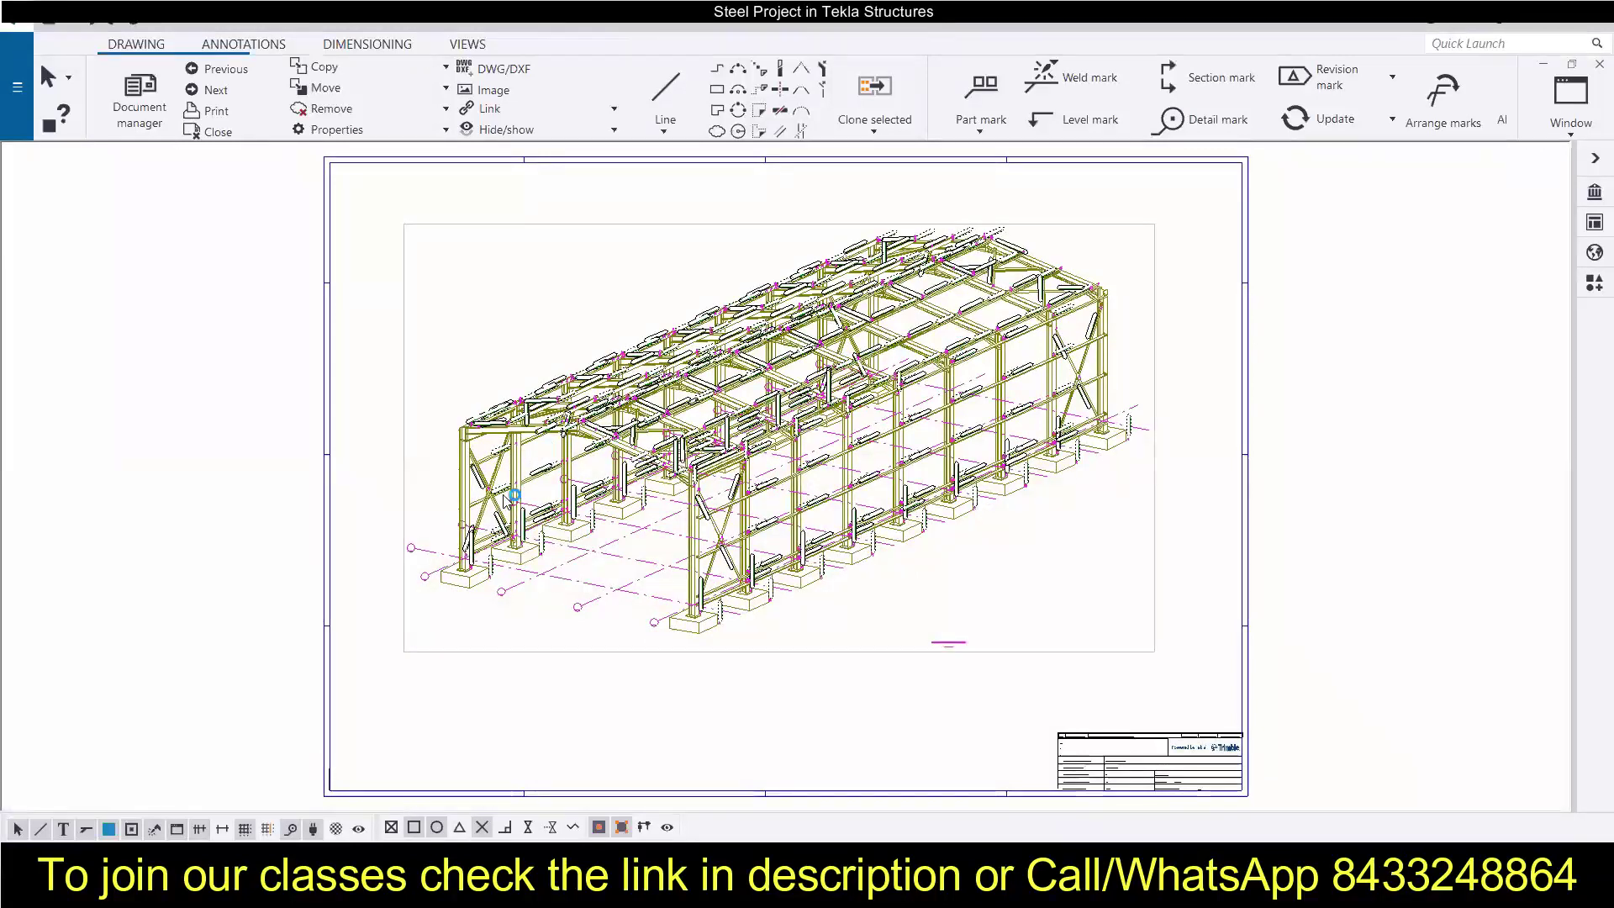
scroll(505, 559, up, 2)
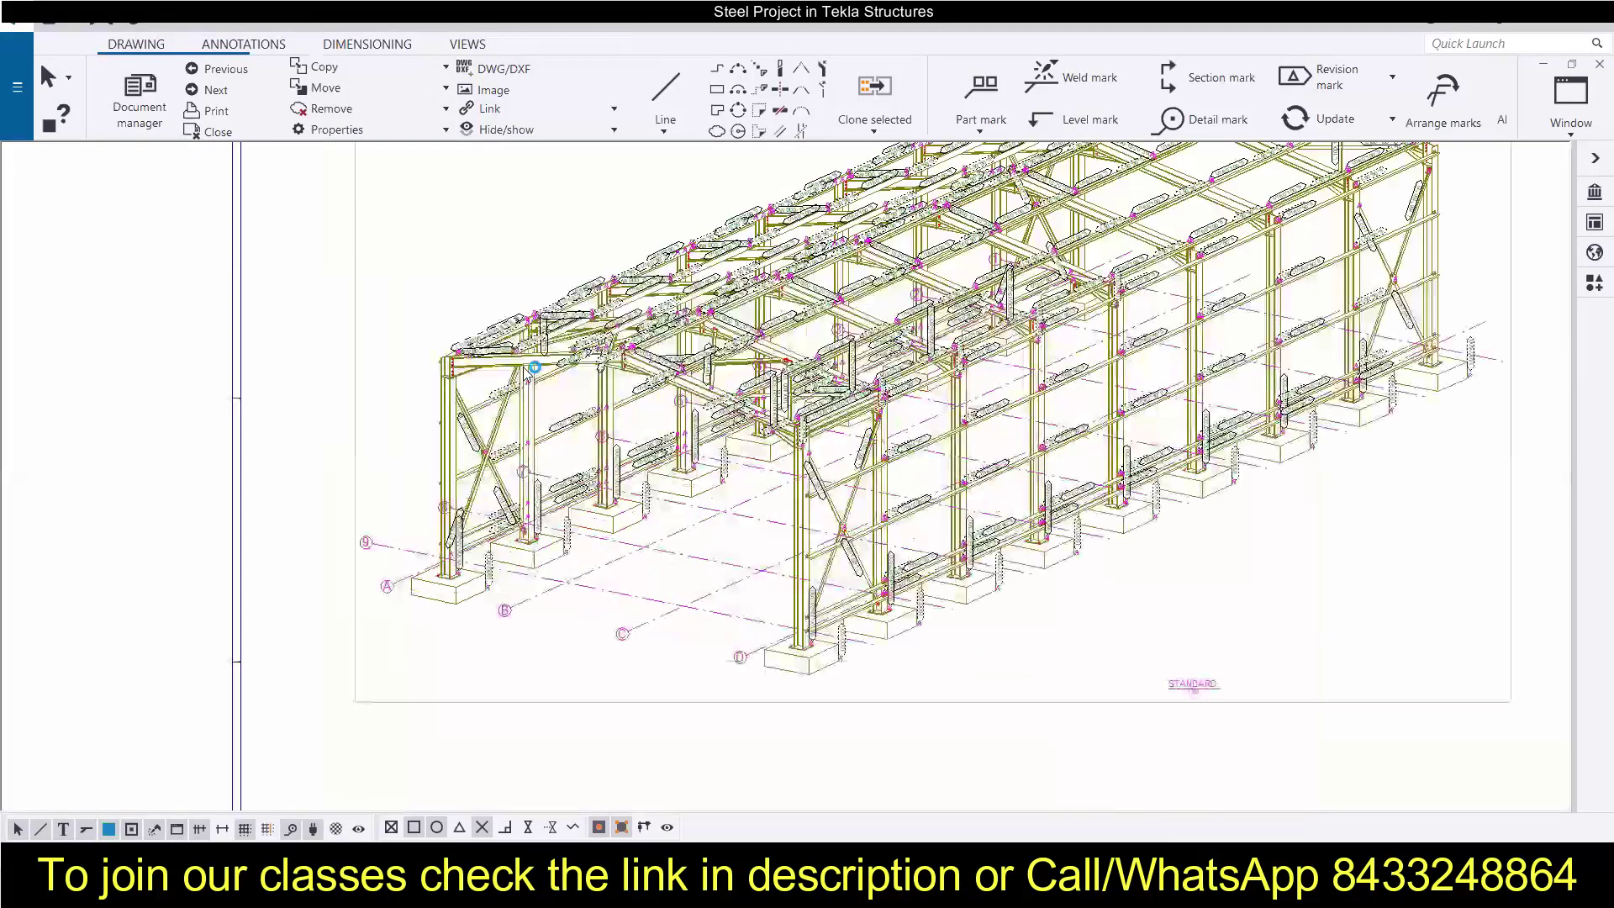
scroll(520, 402, up, 2)
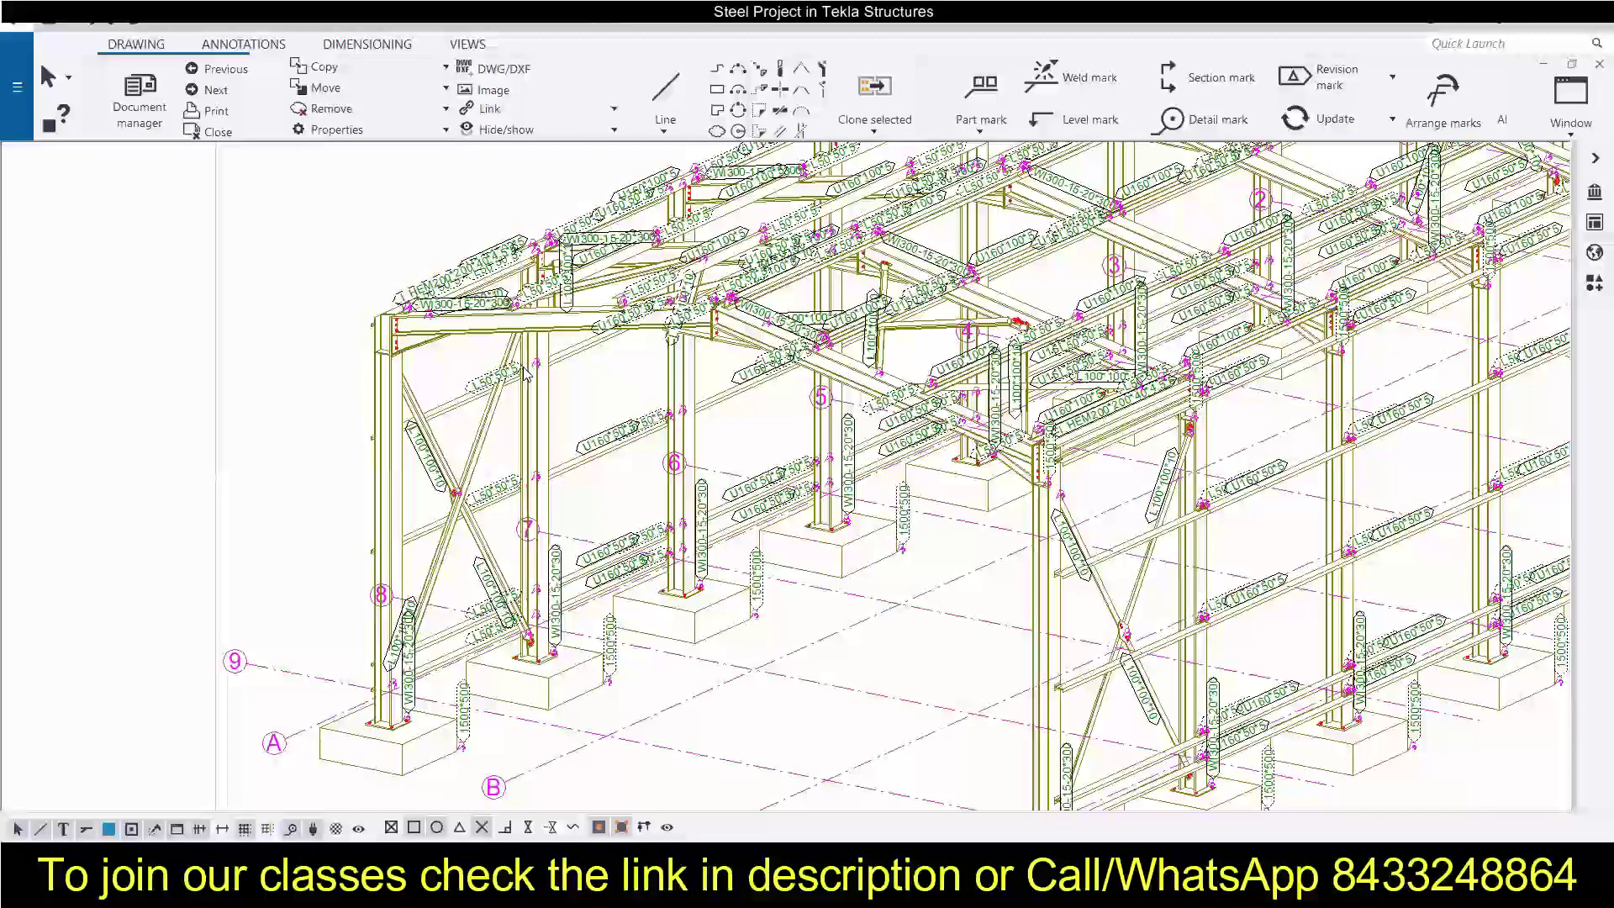
scroll(316, 295, up, 2)
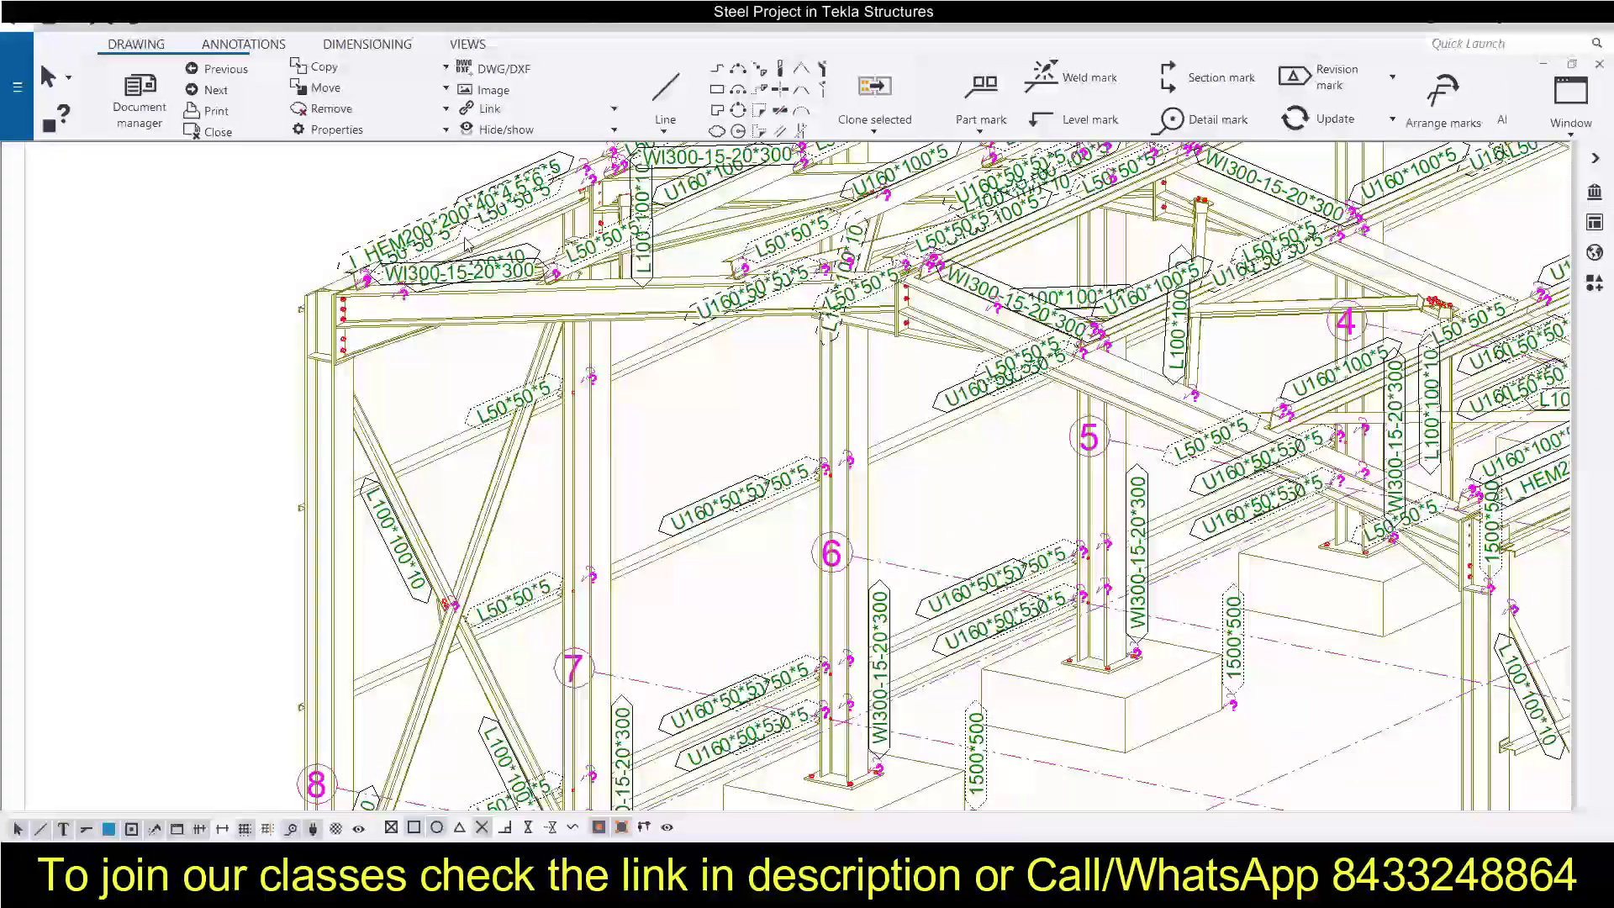
scroll(347, 310, up, 2)
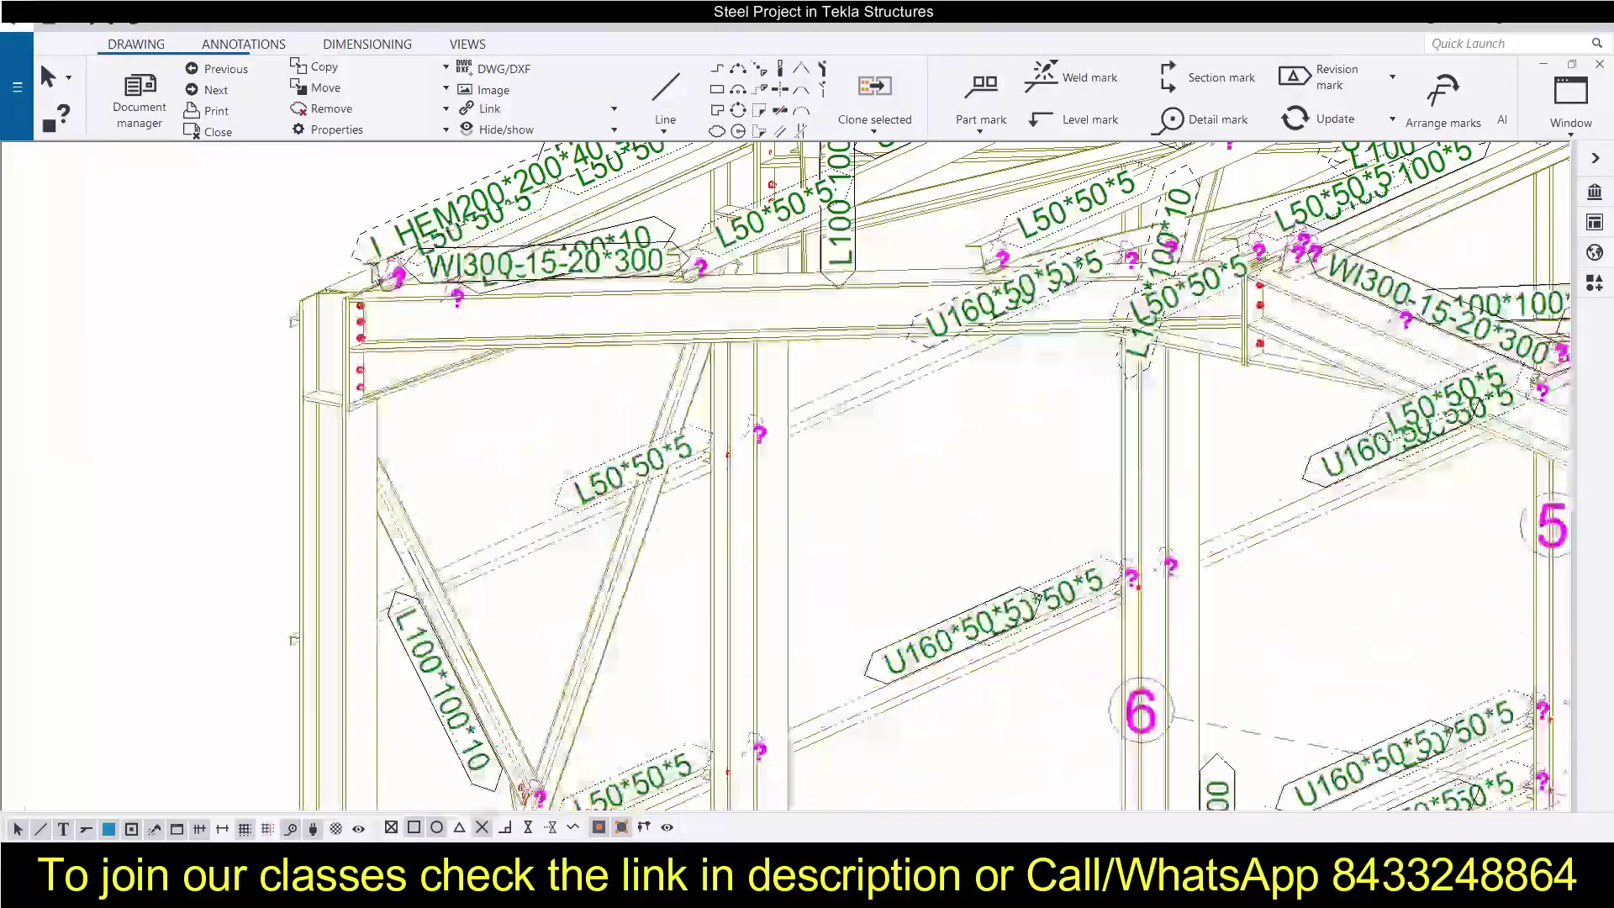
scroll(347, 310, up, 2)
scroll(347, 310, up, 1)
scroll(347, 310, up, 1)
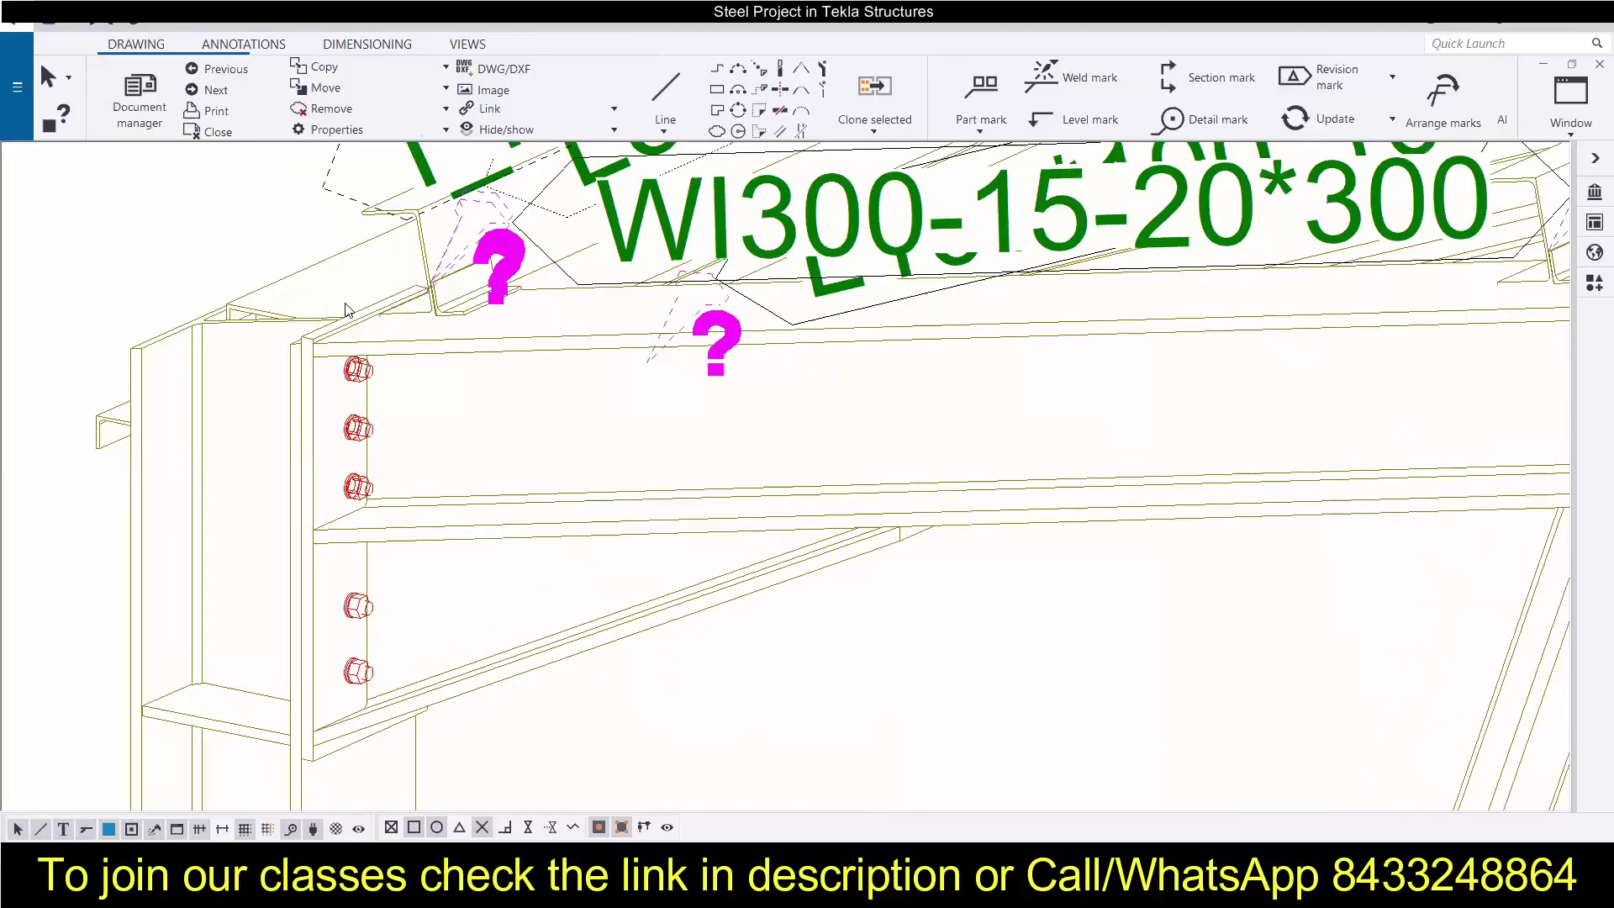
scroll(343, 341, down, 4)
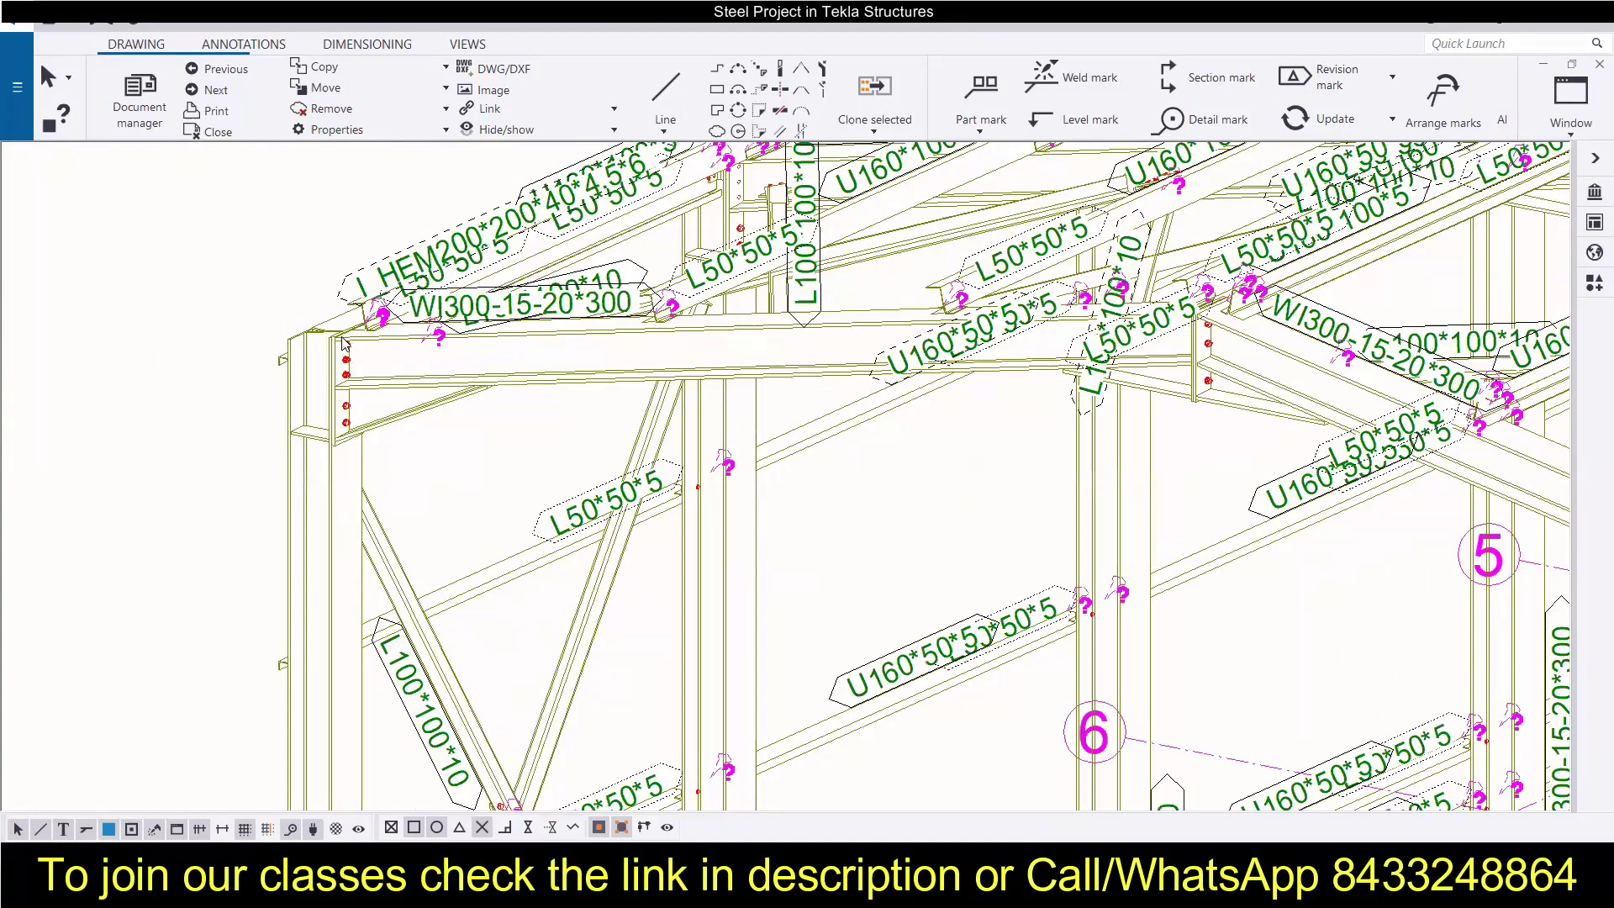
scroll(343, 340, down, 2)
scroll(351, 343, down, 2)
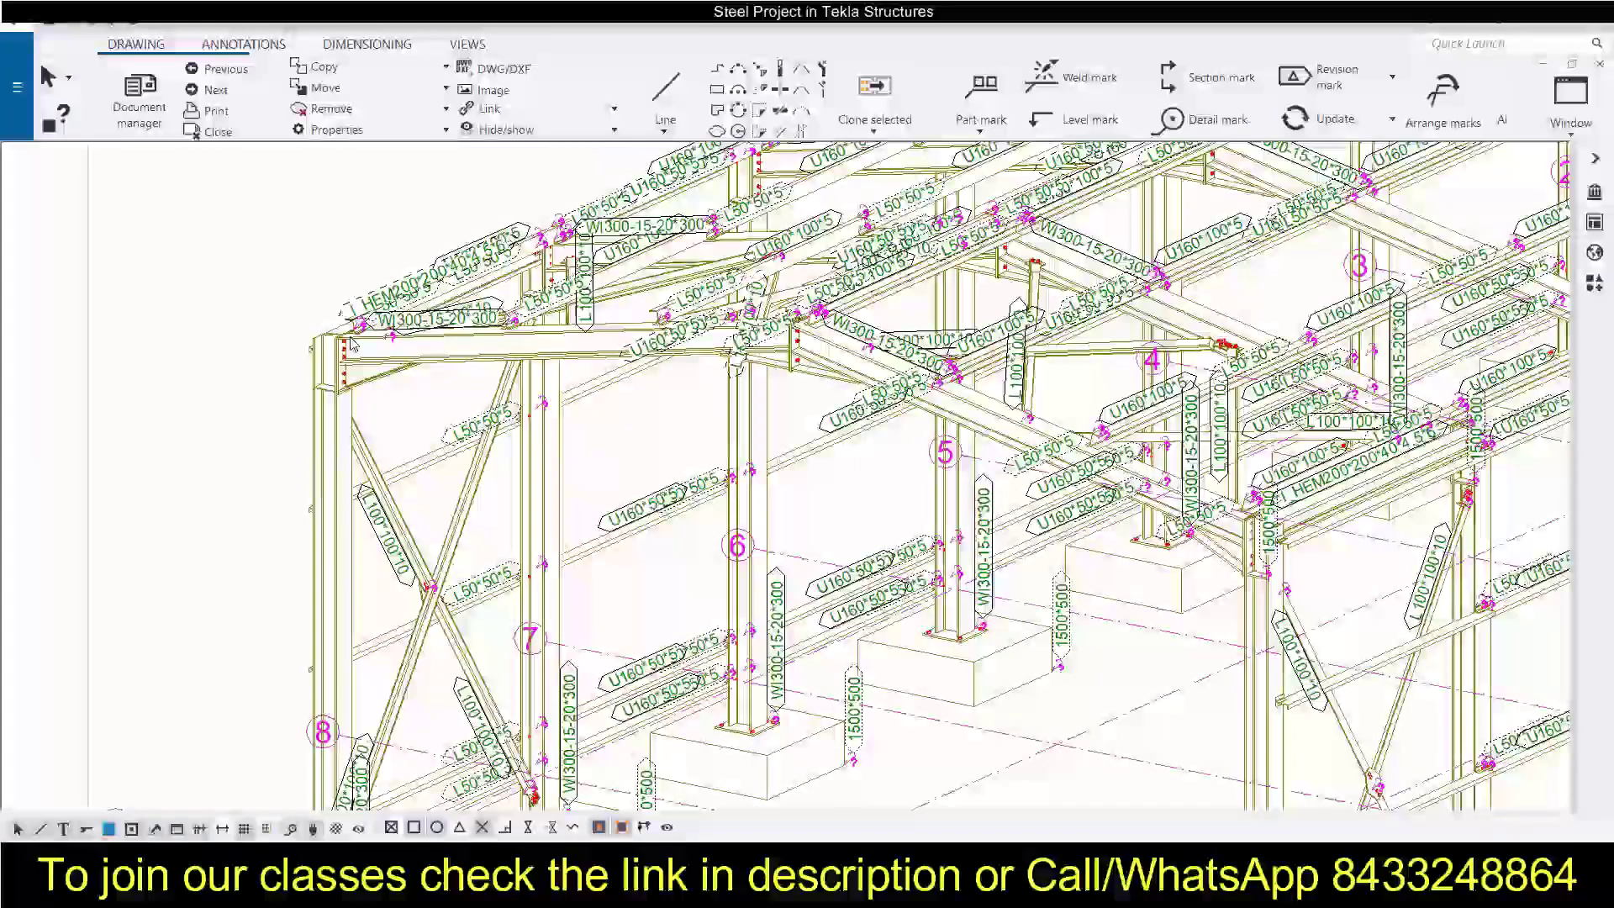
scroll(835, 637, down, 3)
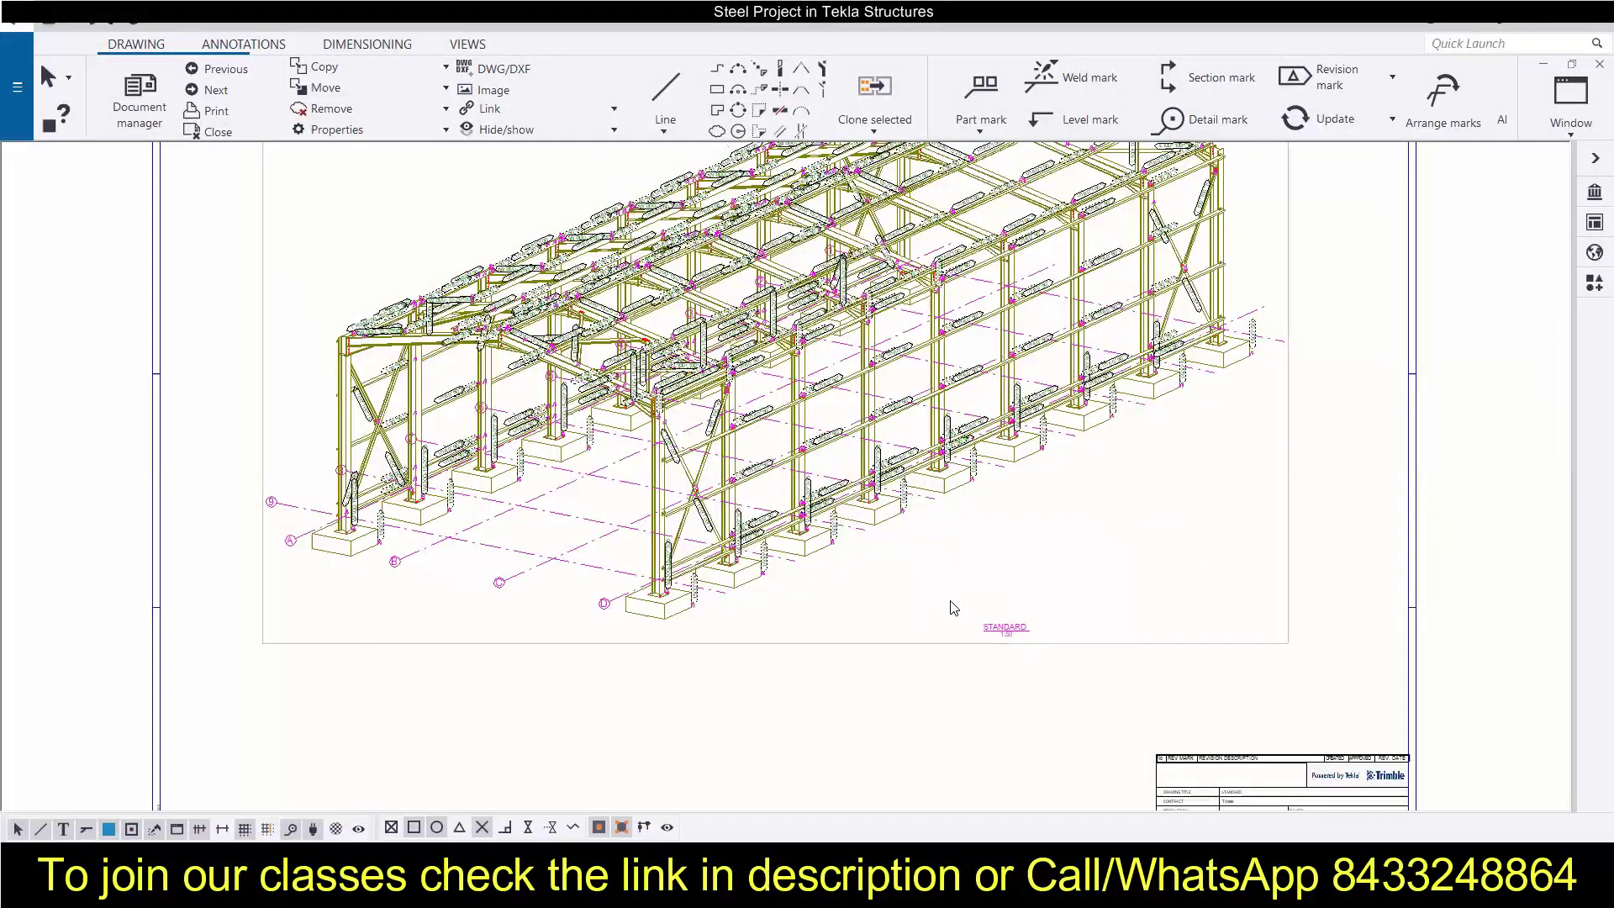
scroll(950, 600, down, 1)
Open the 3D view's View Properties and show its Attributes, with X max 39000 and Y max 35000.
click(927, 582)
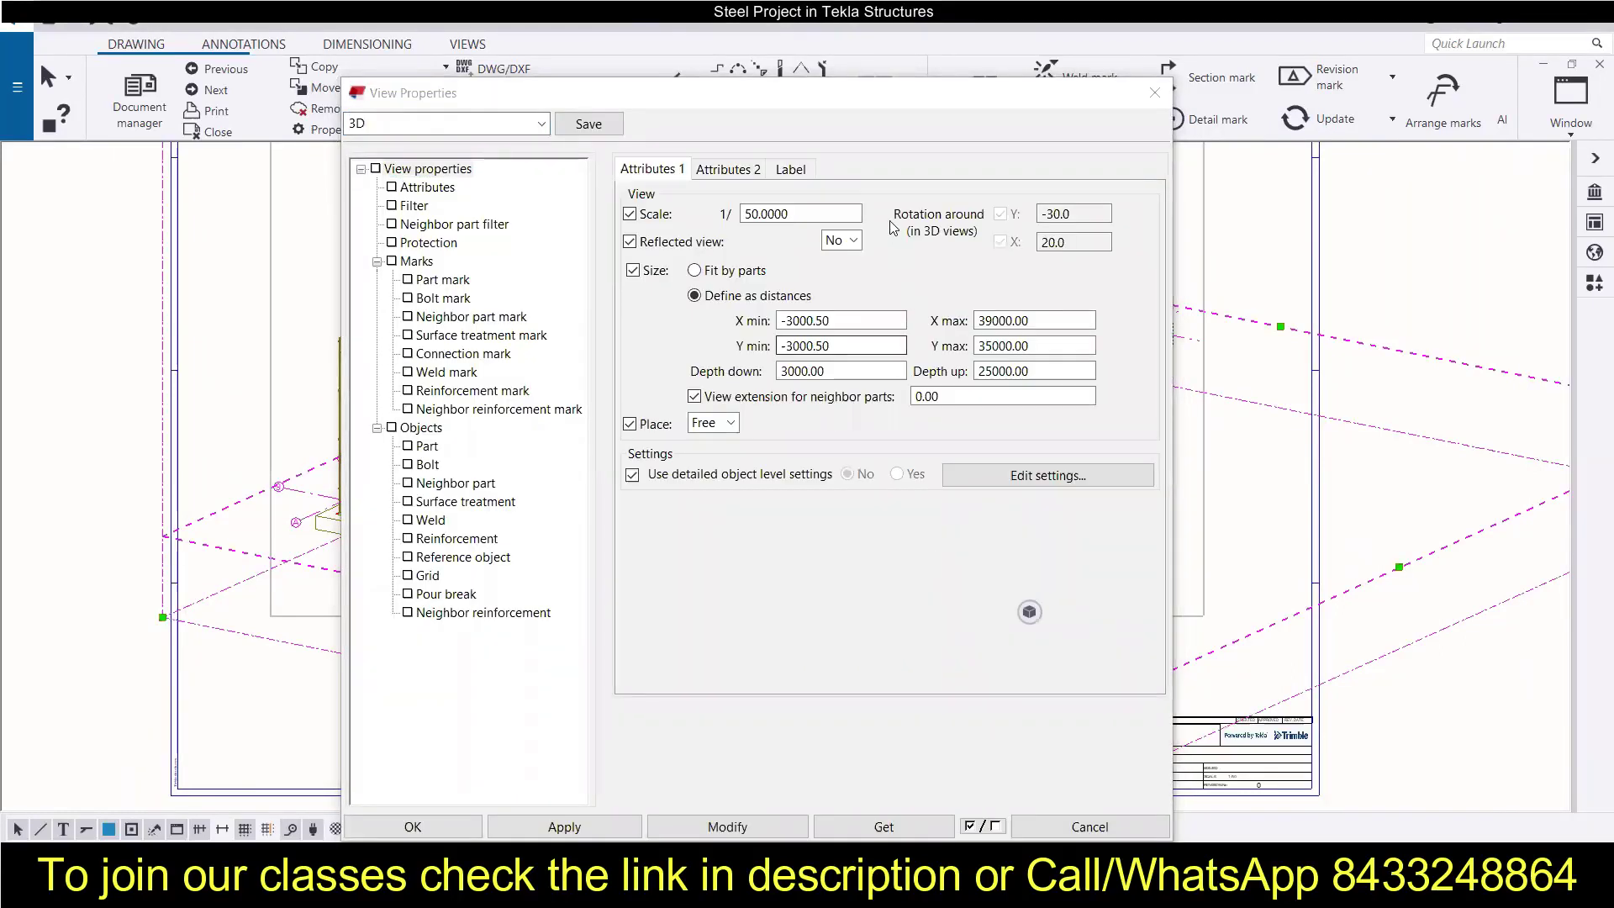
drag(732, 113, 1417, 158)
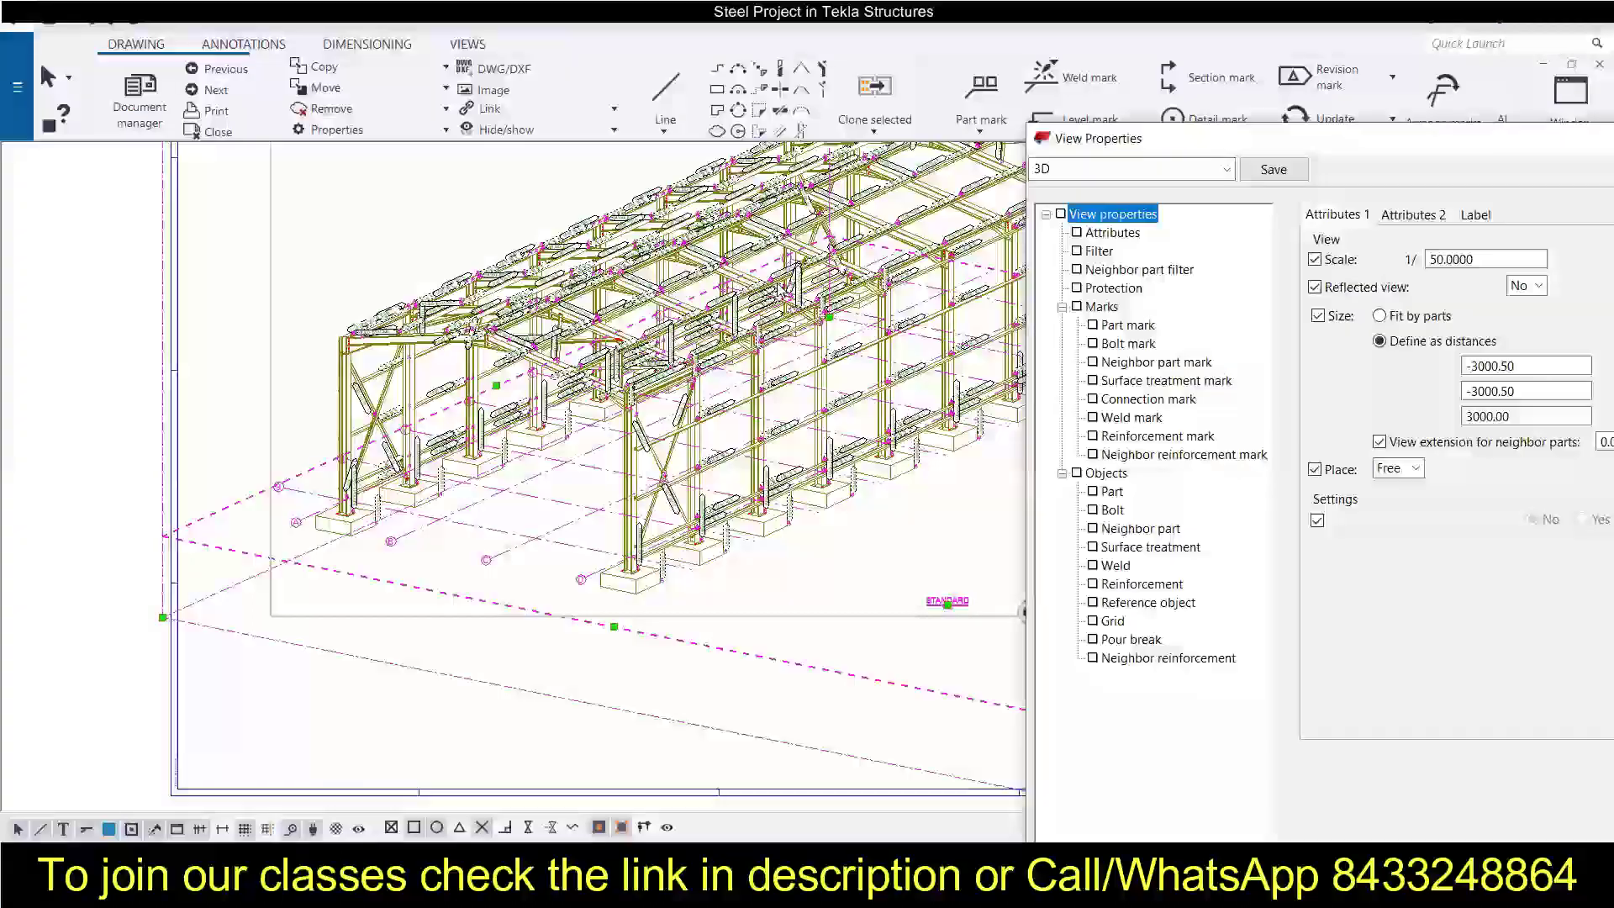
scroll(252, 389, down, 3)
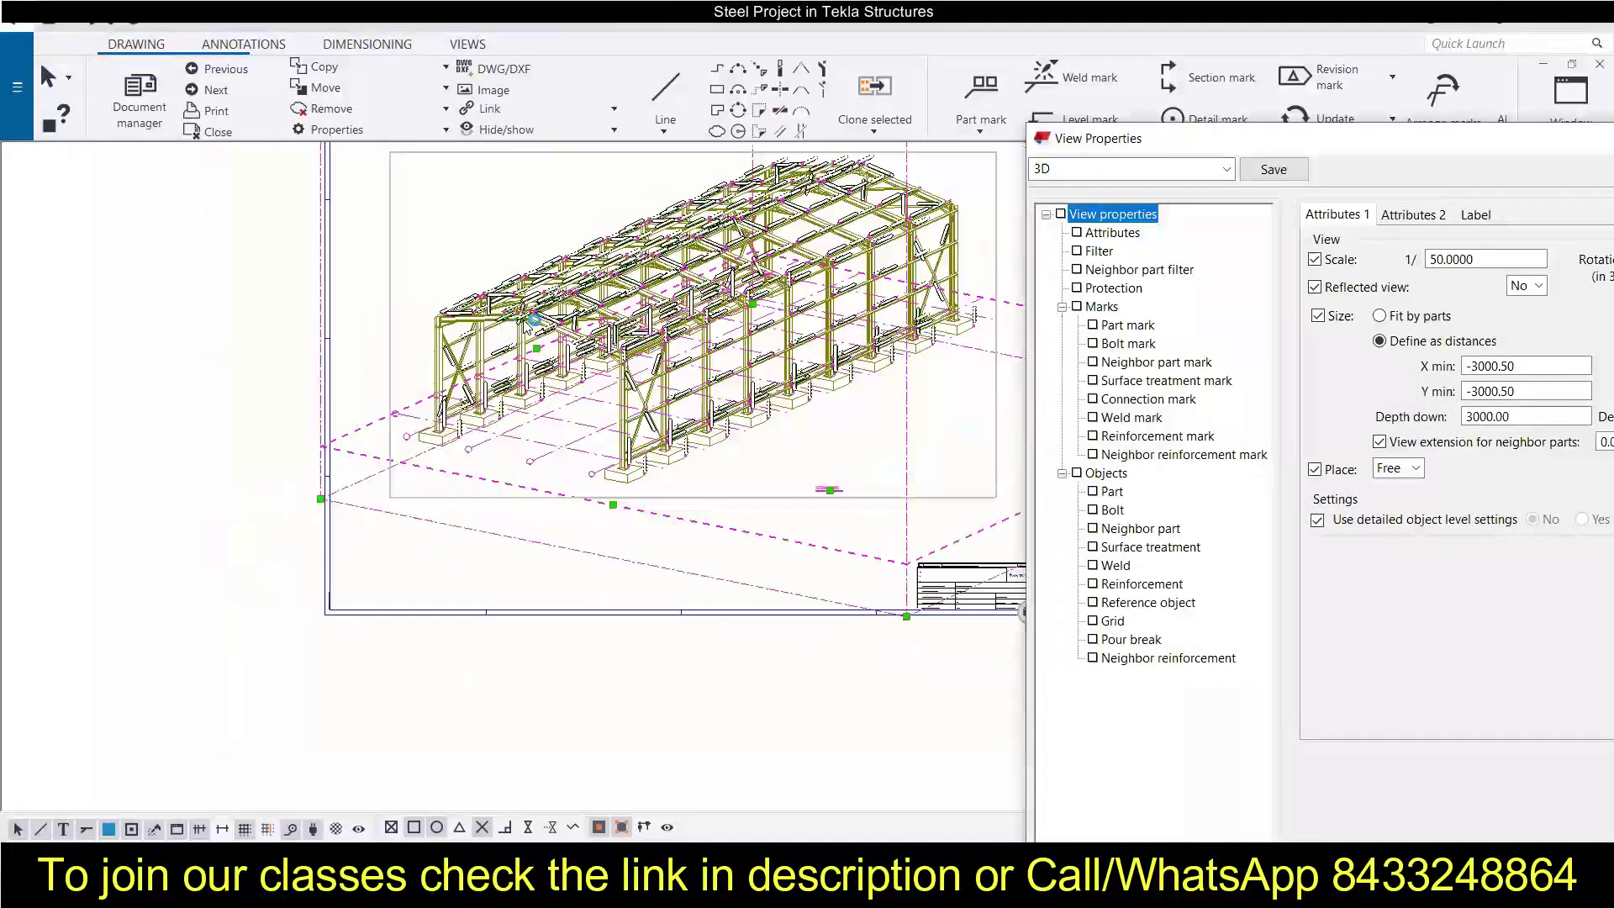
mouse_move(252, 389)
middle_down()
mouse_move(114, 418)
mouse_move(162, 387)
middle_up()
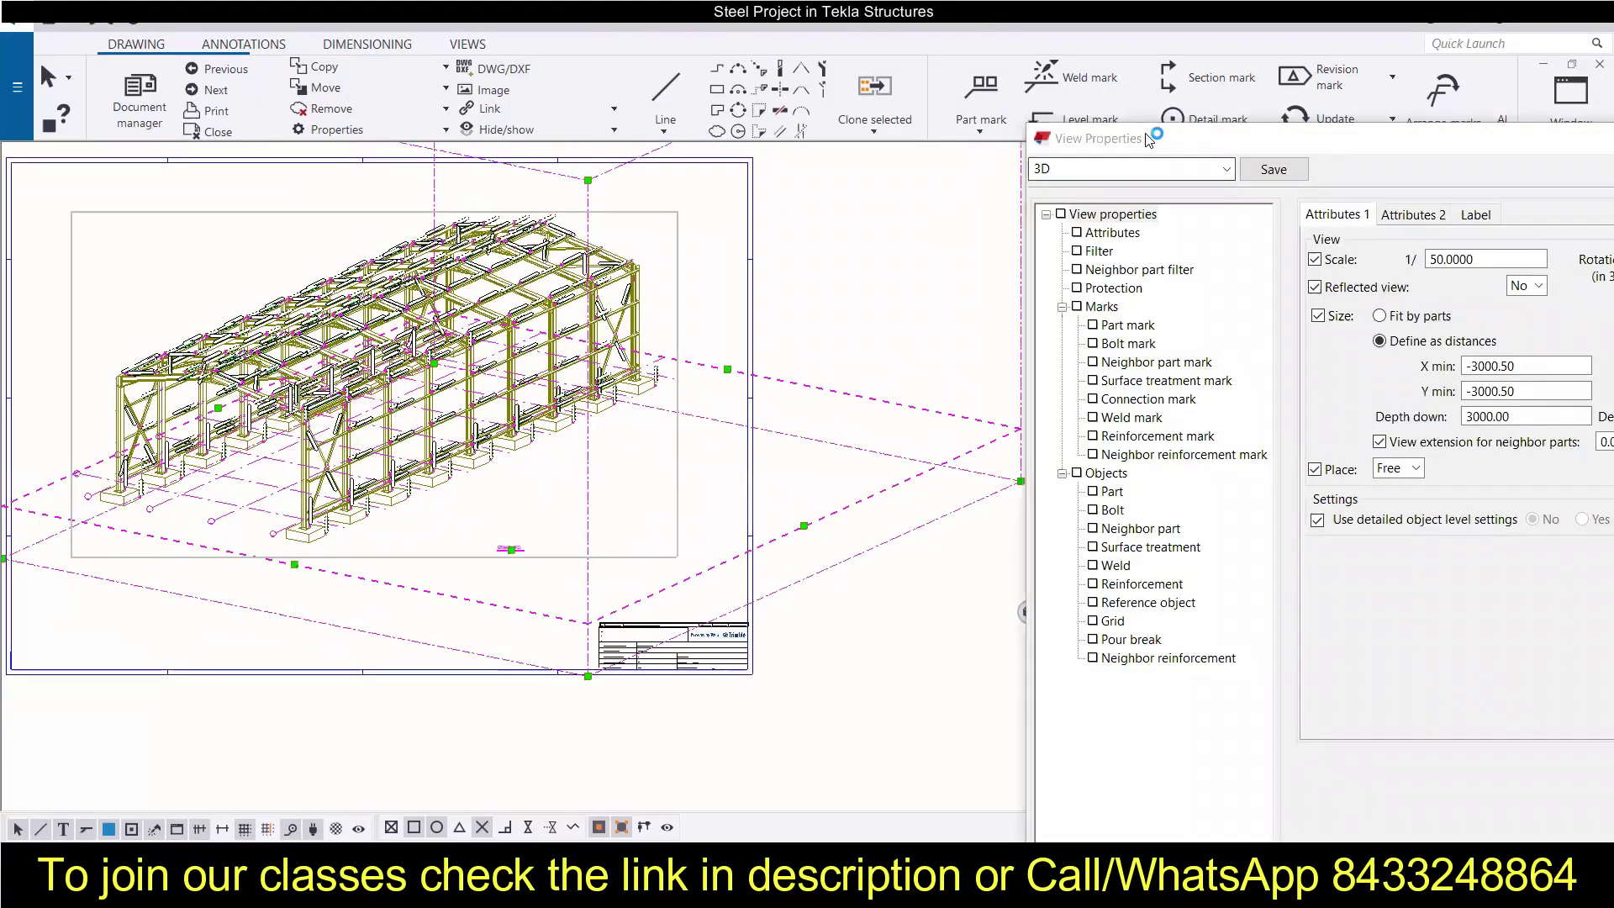
drag(1140, 139, 891, 152)
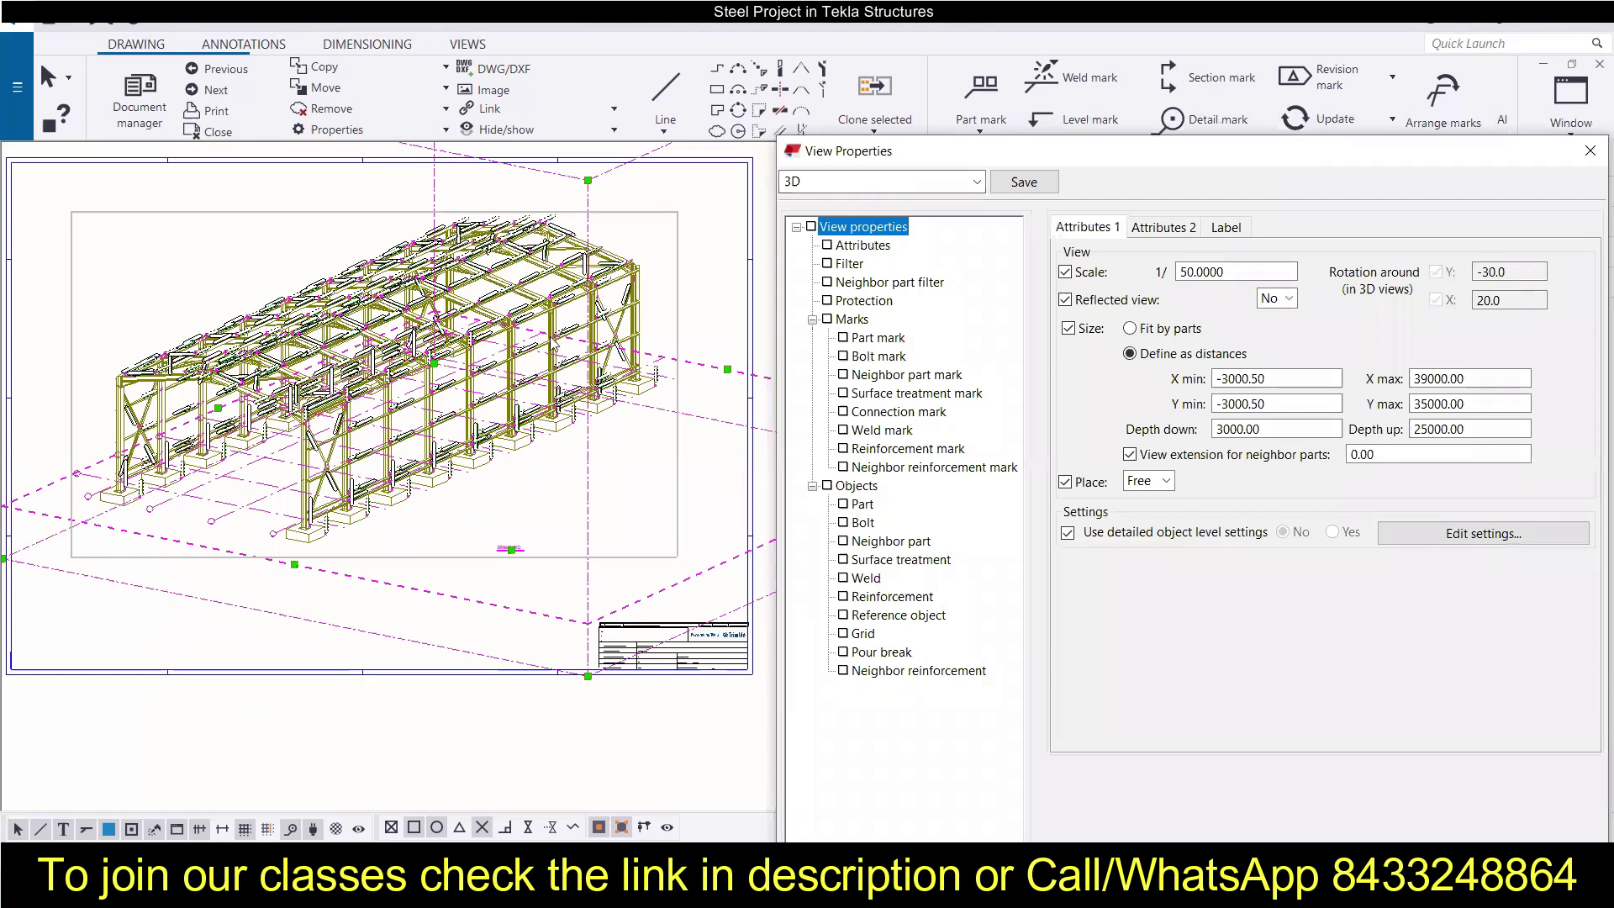
click(850, 247)
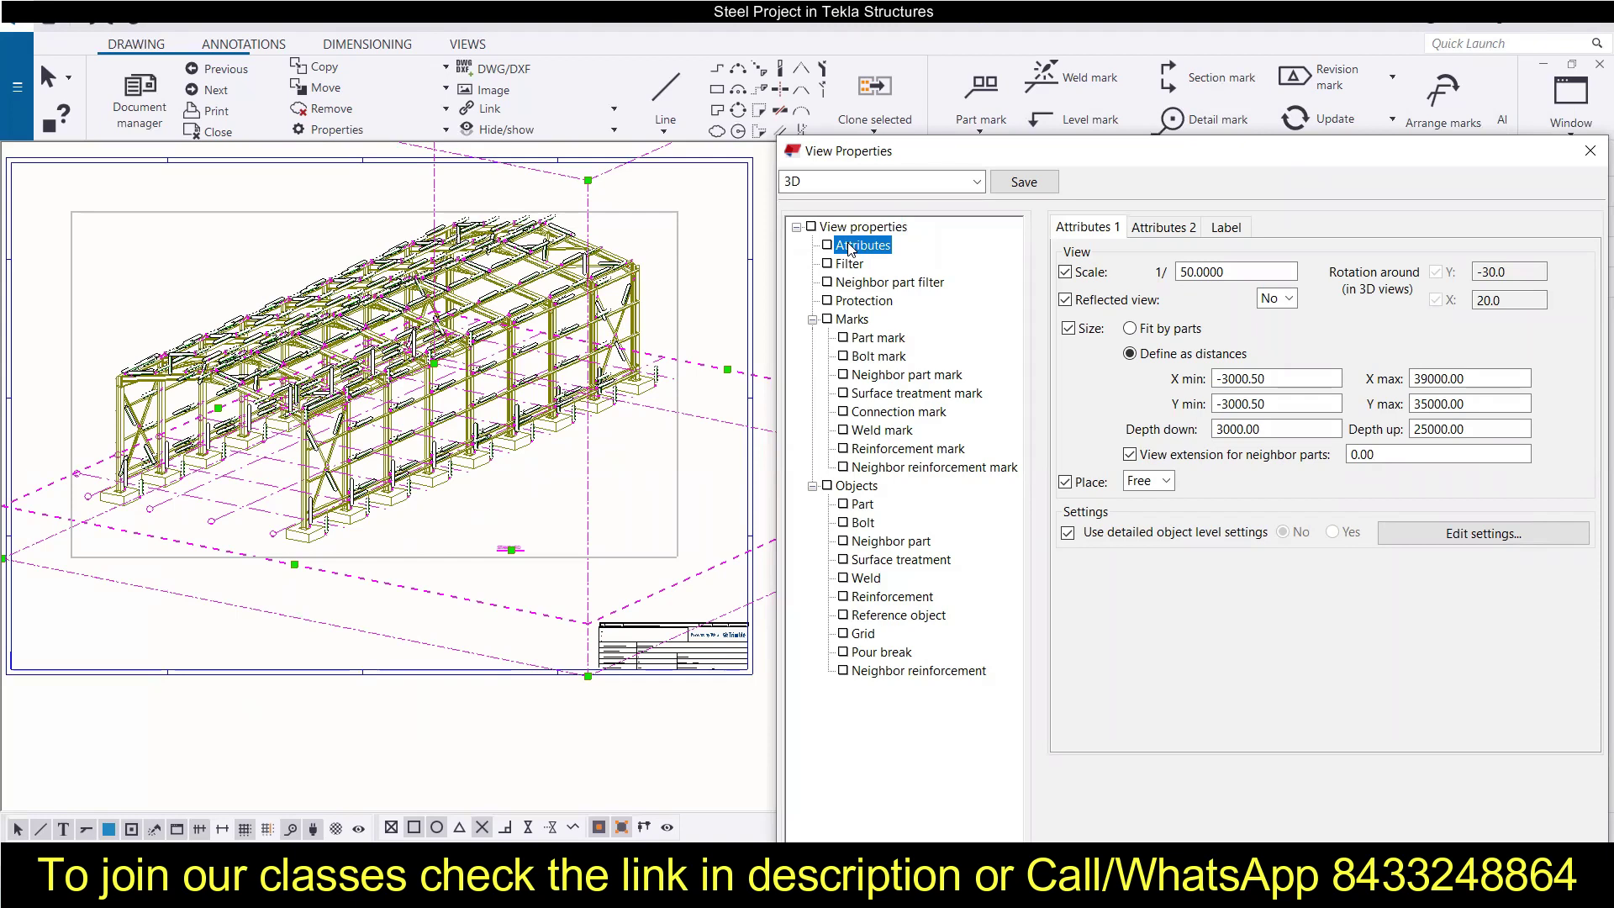
Add a second Part, Profile, Equals WI300-15-20*300 row to the view filter.
click(849, 264)
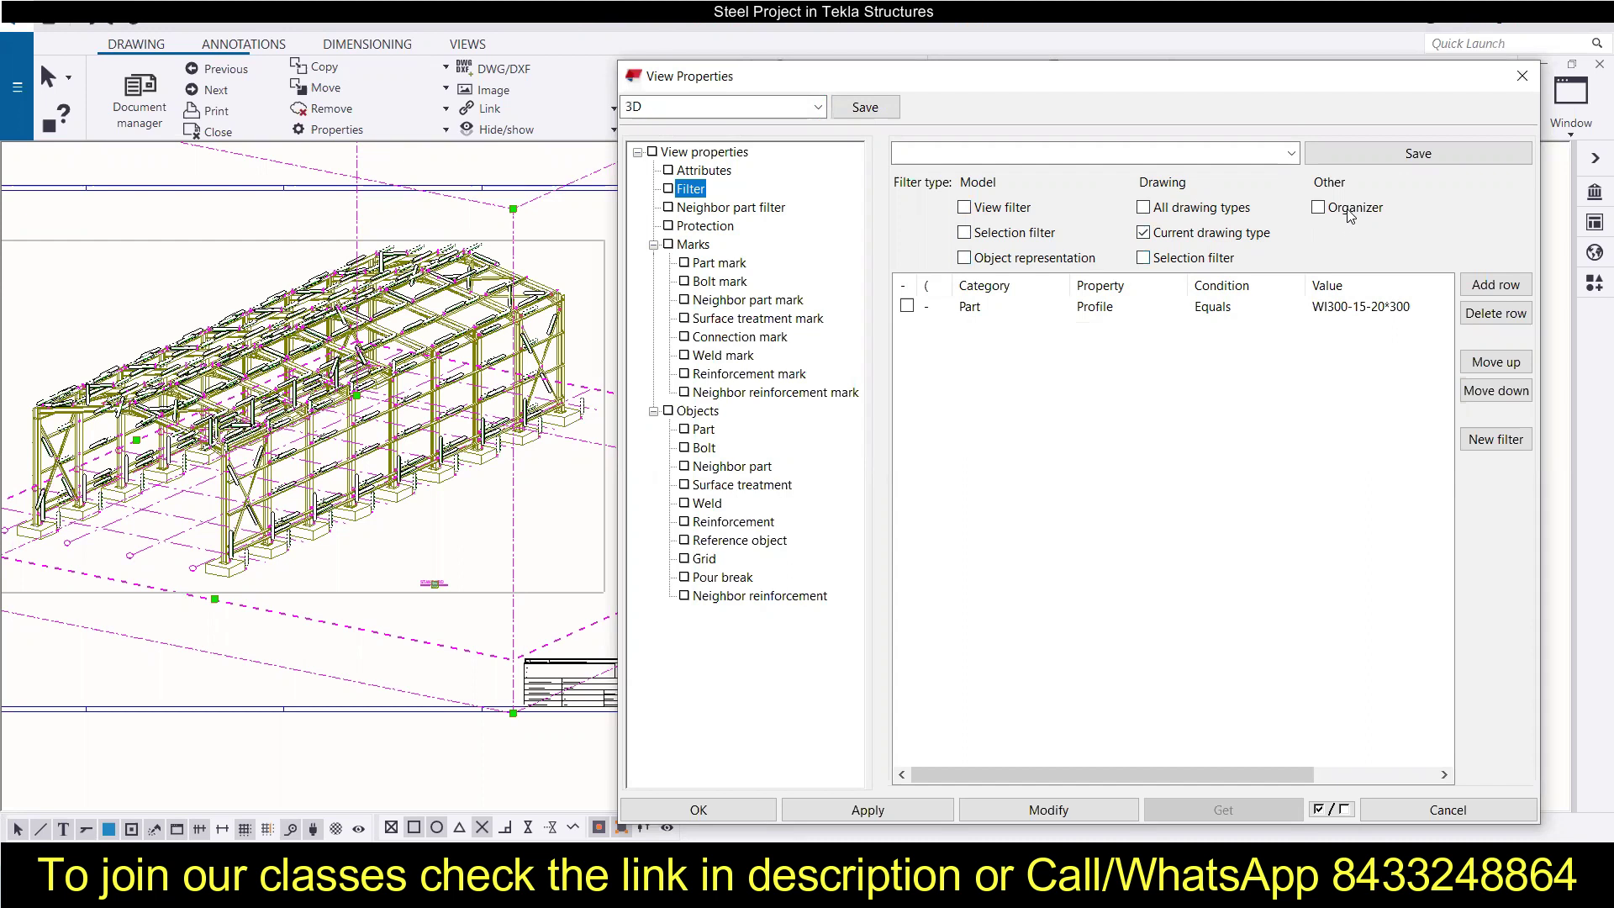
click(1330, 402)
click(1483, 288)
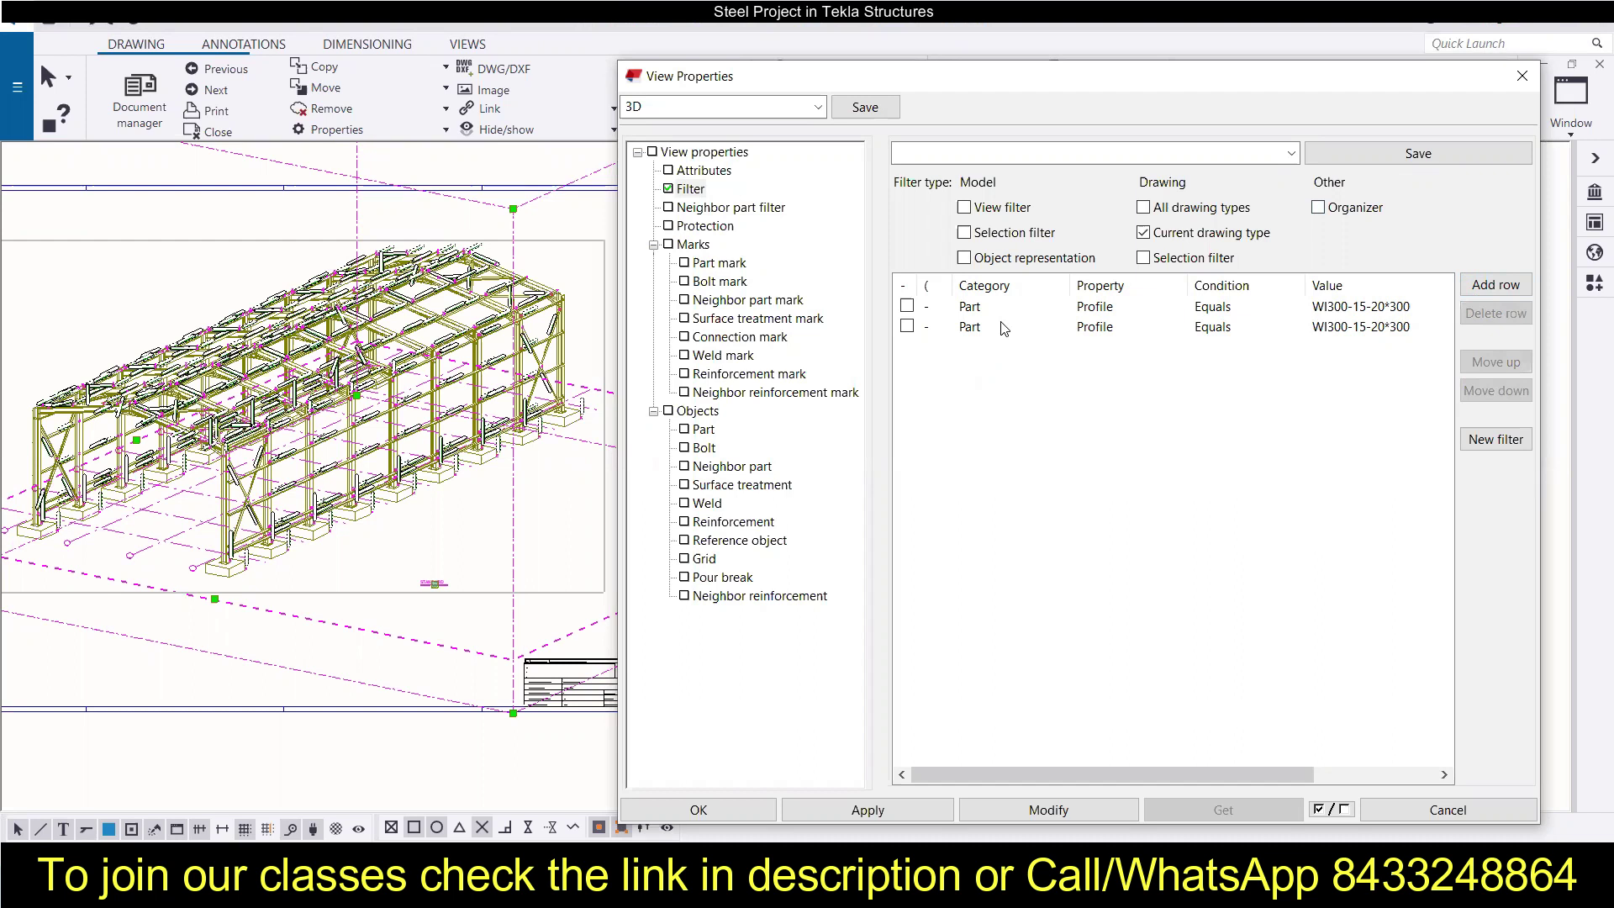
click(1096, 335)
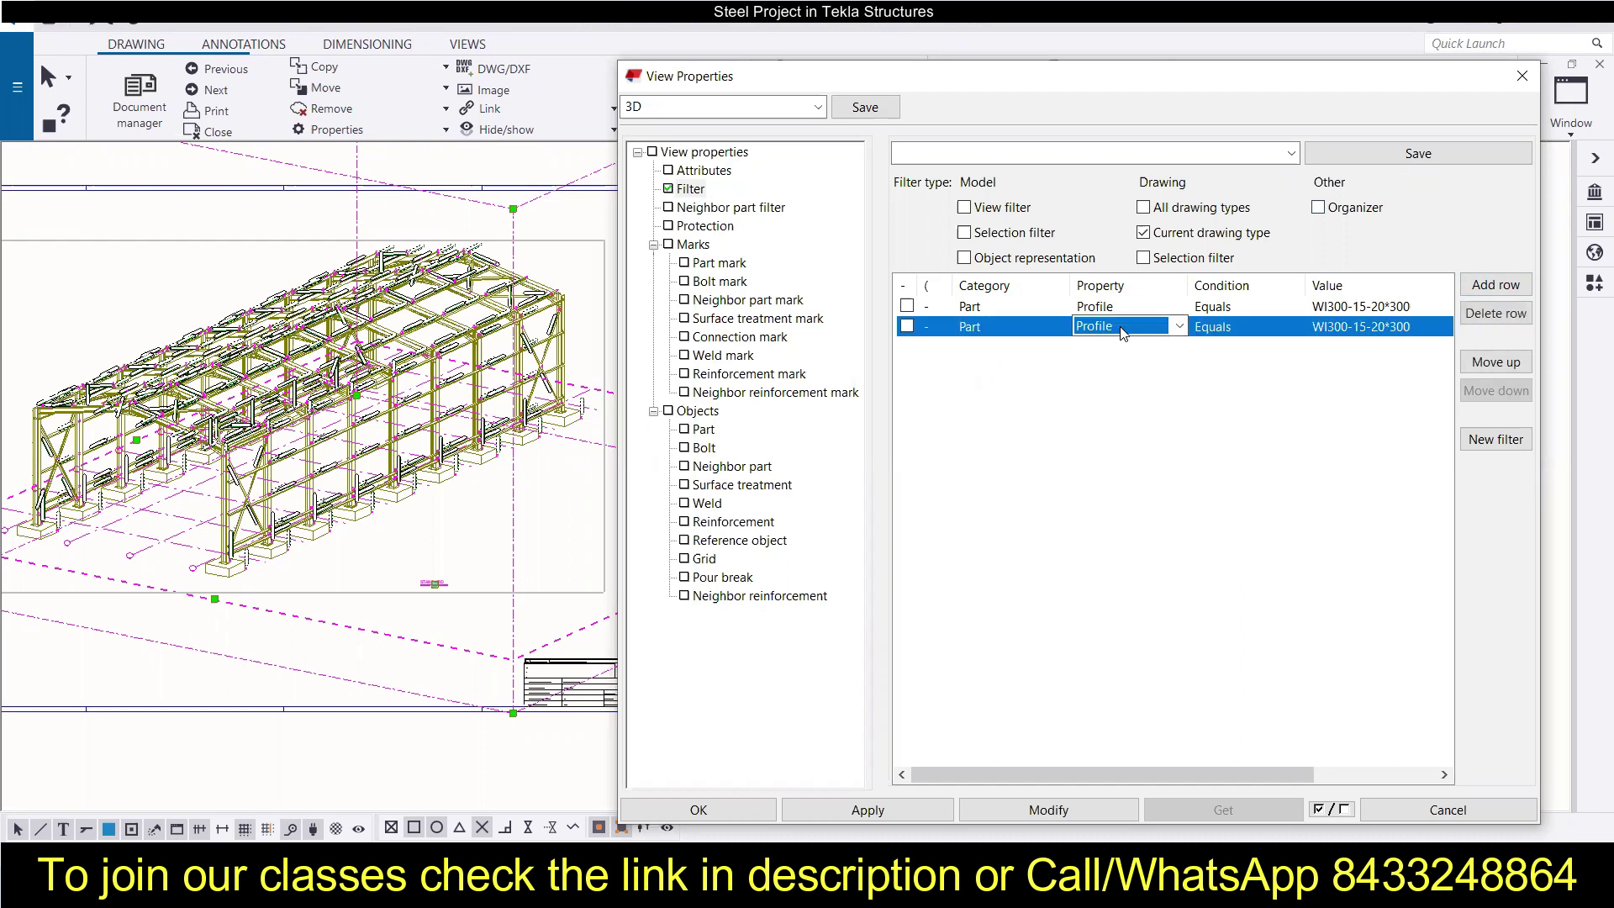
click(1179, 327)
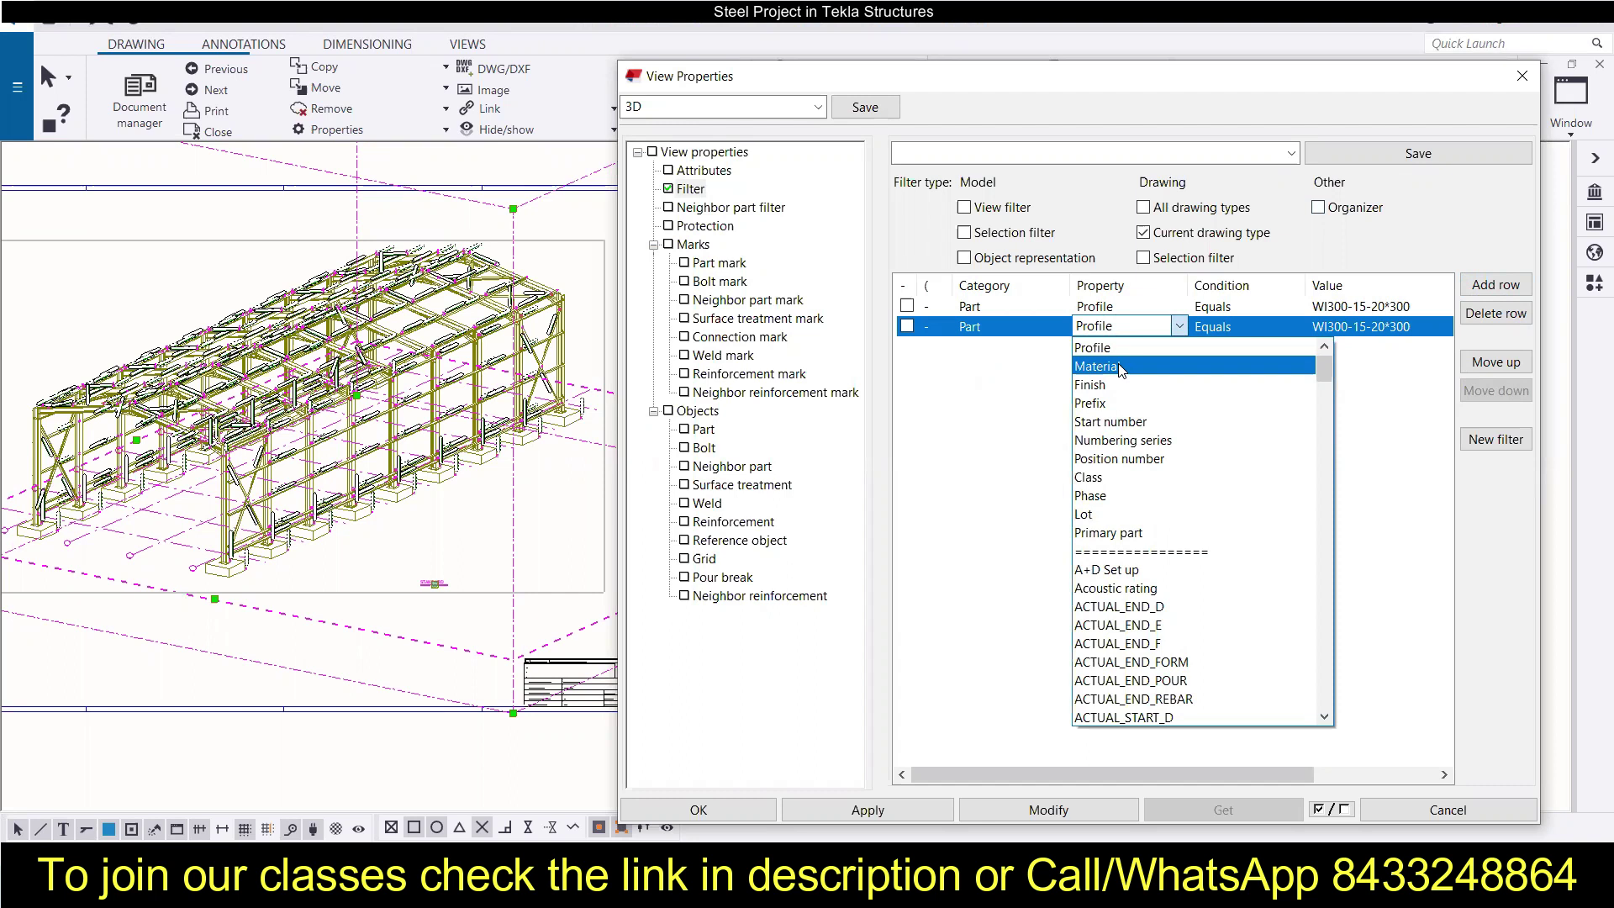
scroll(1130, 434, down, 3)
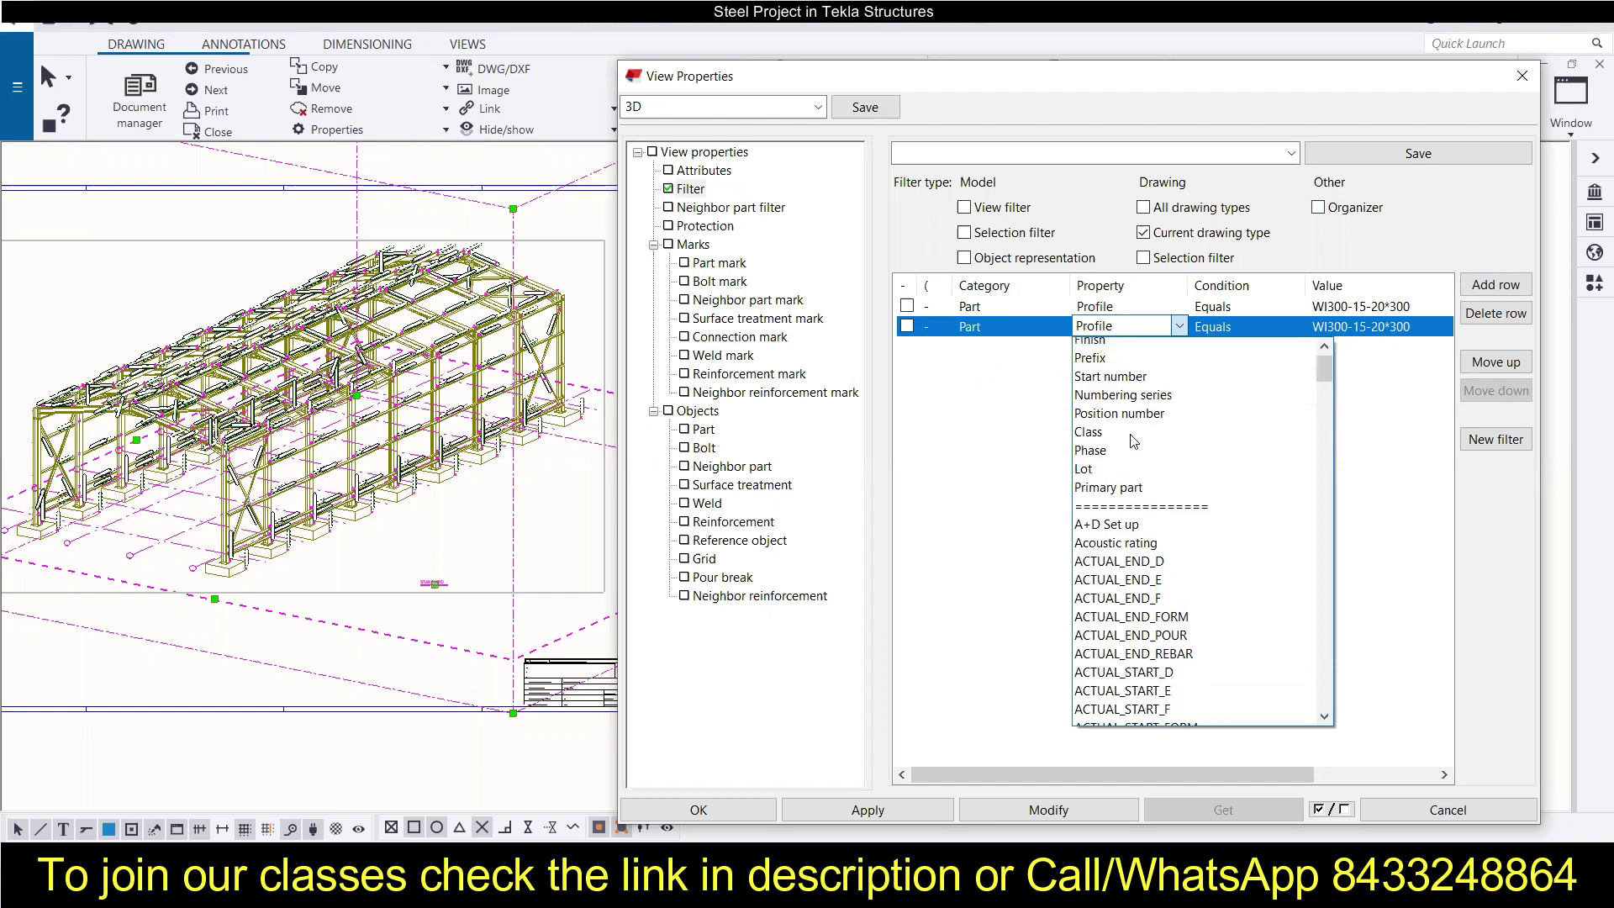
scroll(1131, 437, up, 4)
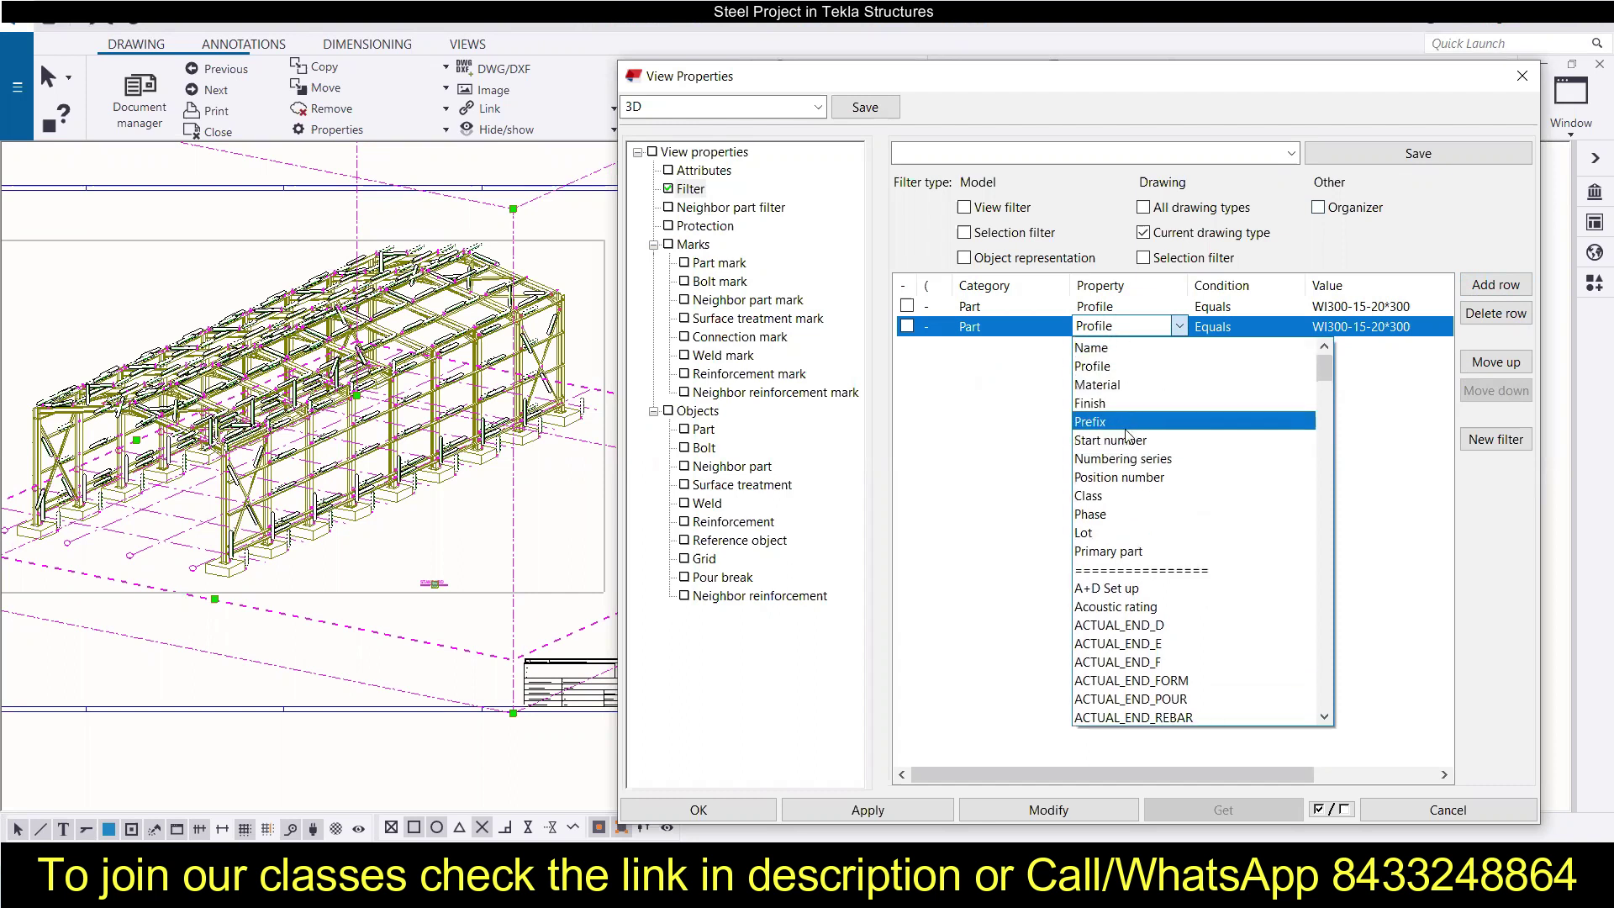
scroll(1123, 467, down, 4)
scroll(1120, 470, up, 4)
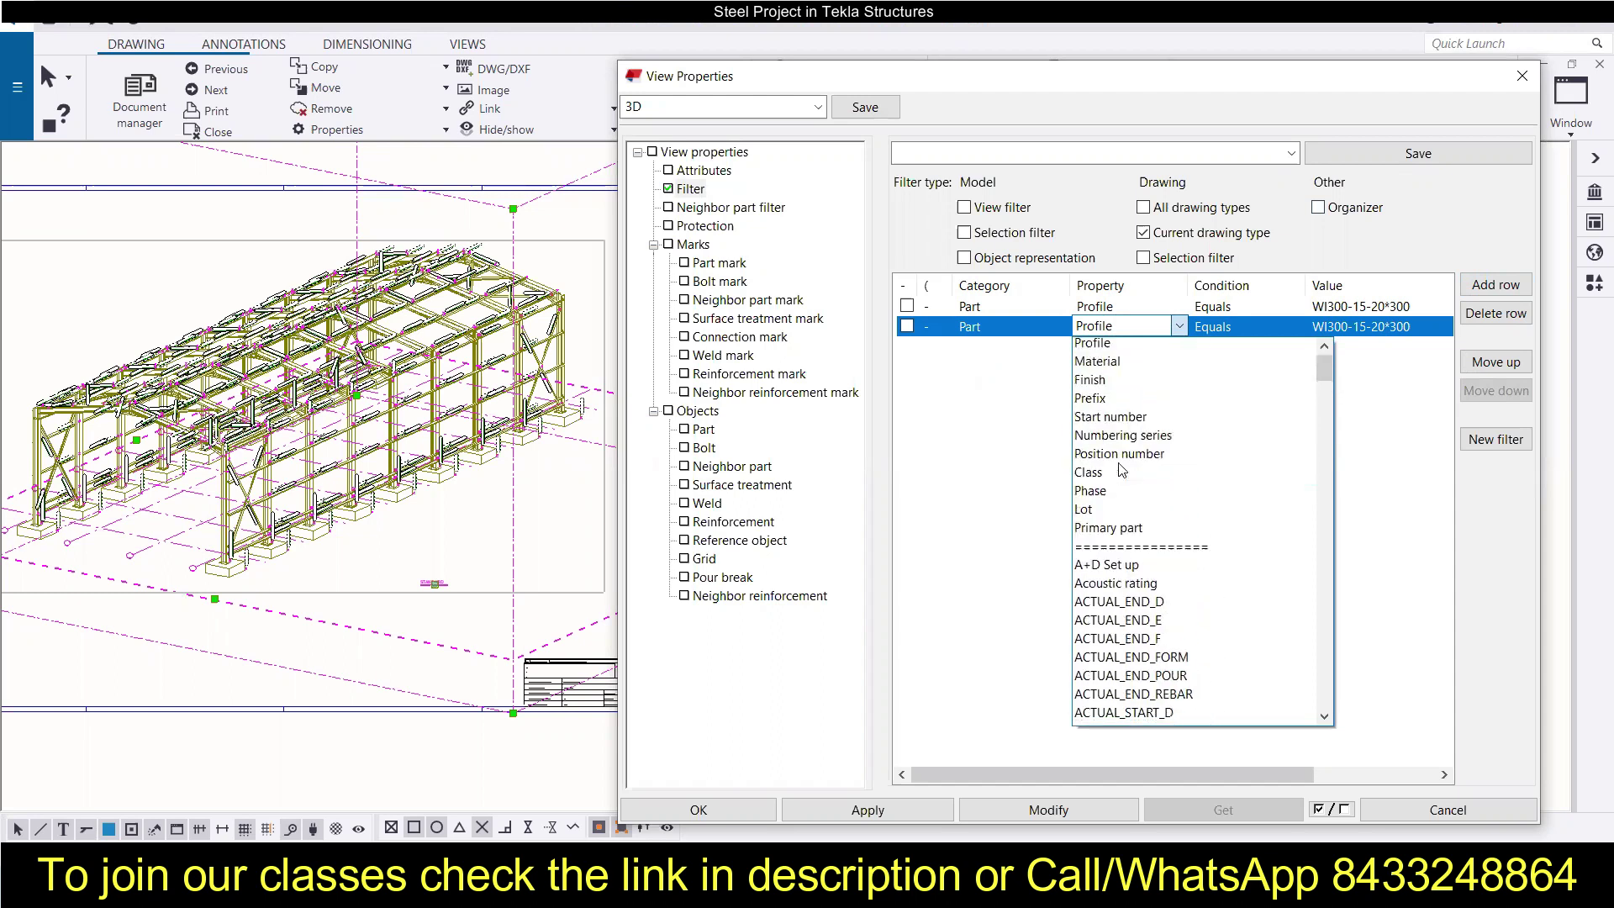
scroll(1116, 353, up, 1)
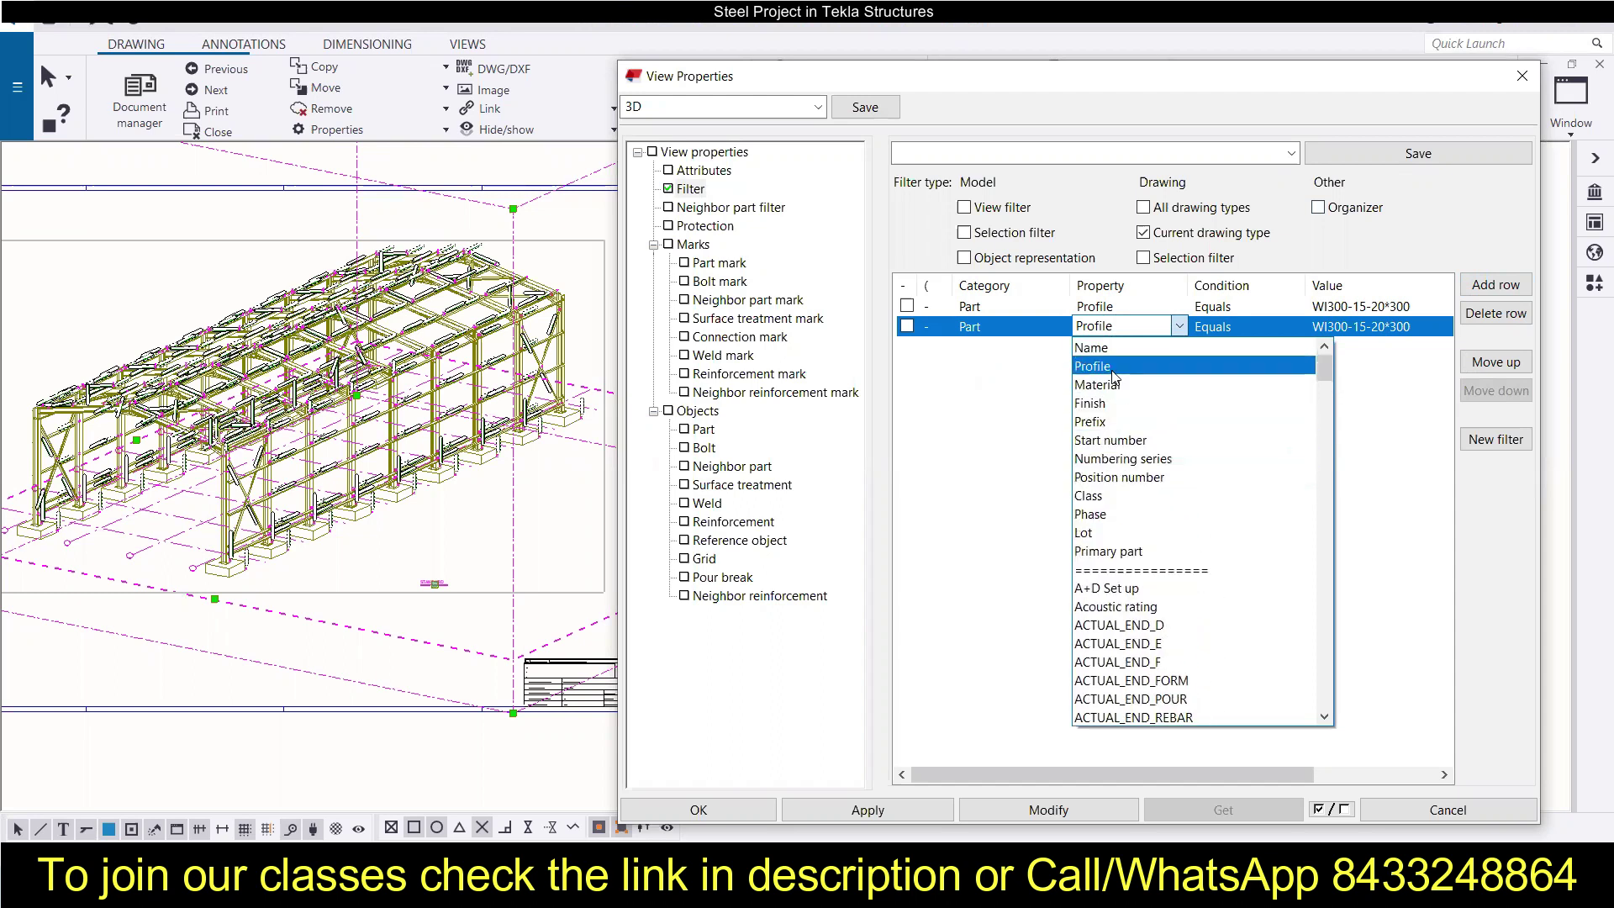
click(1112, 369)
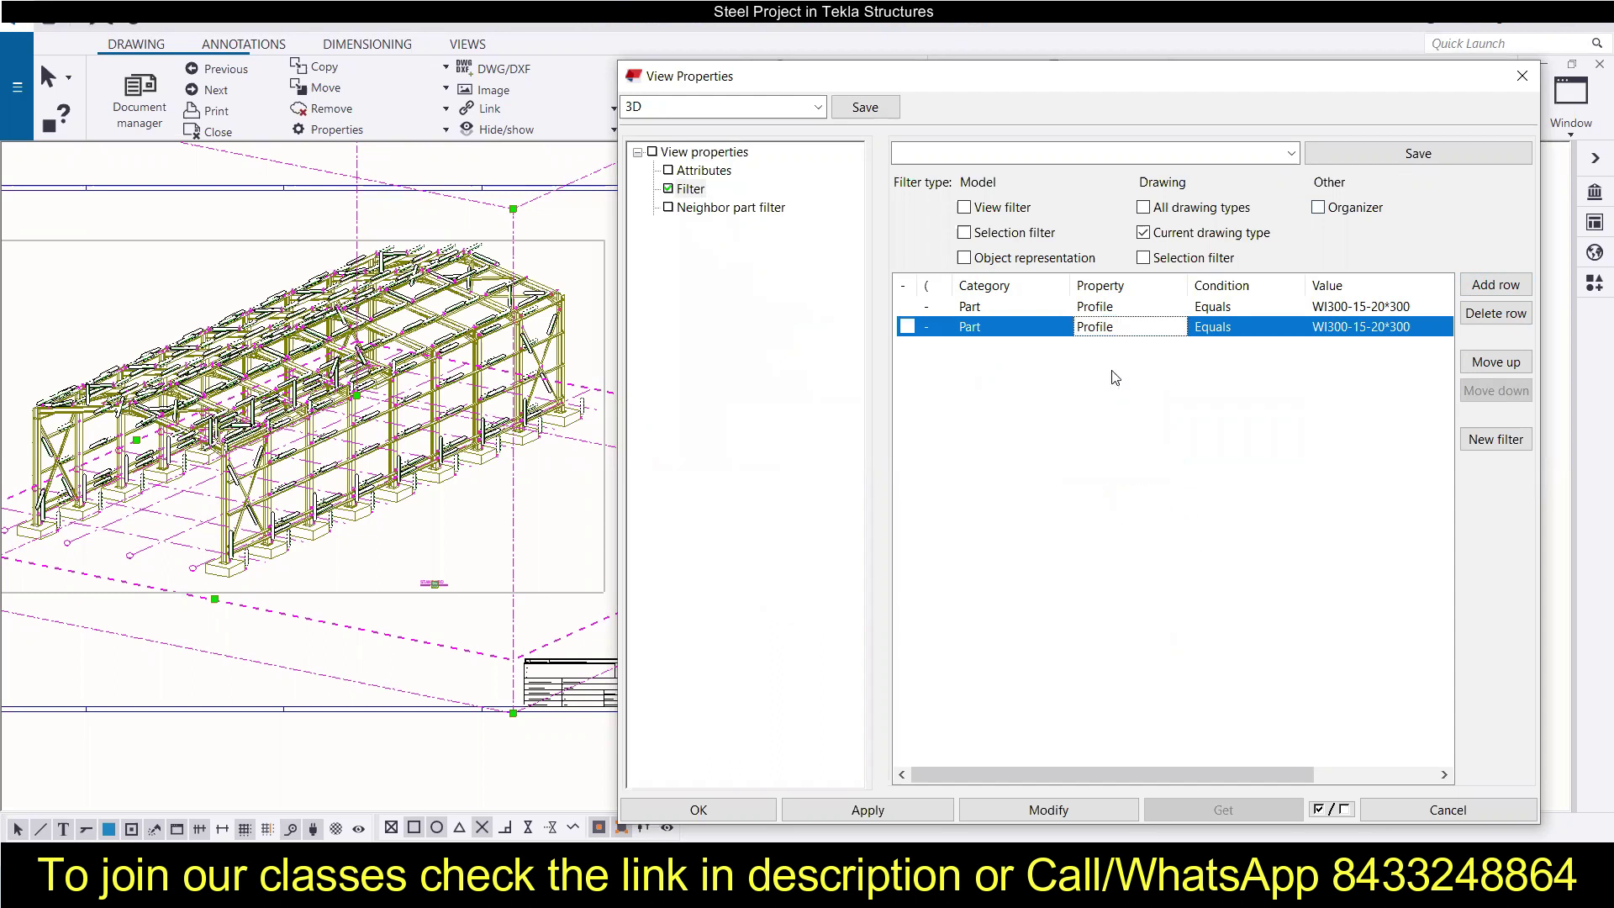
click(1349, 328)
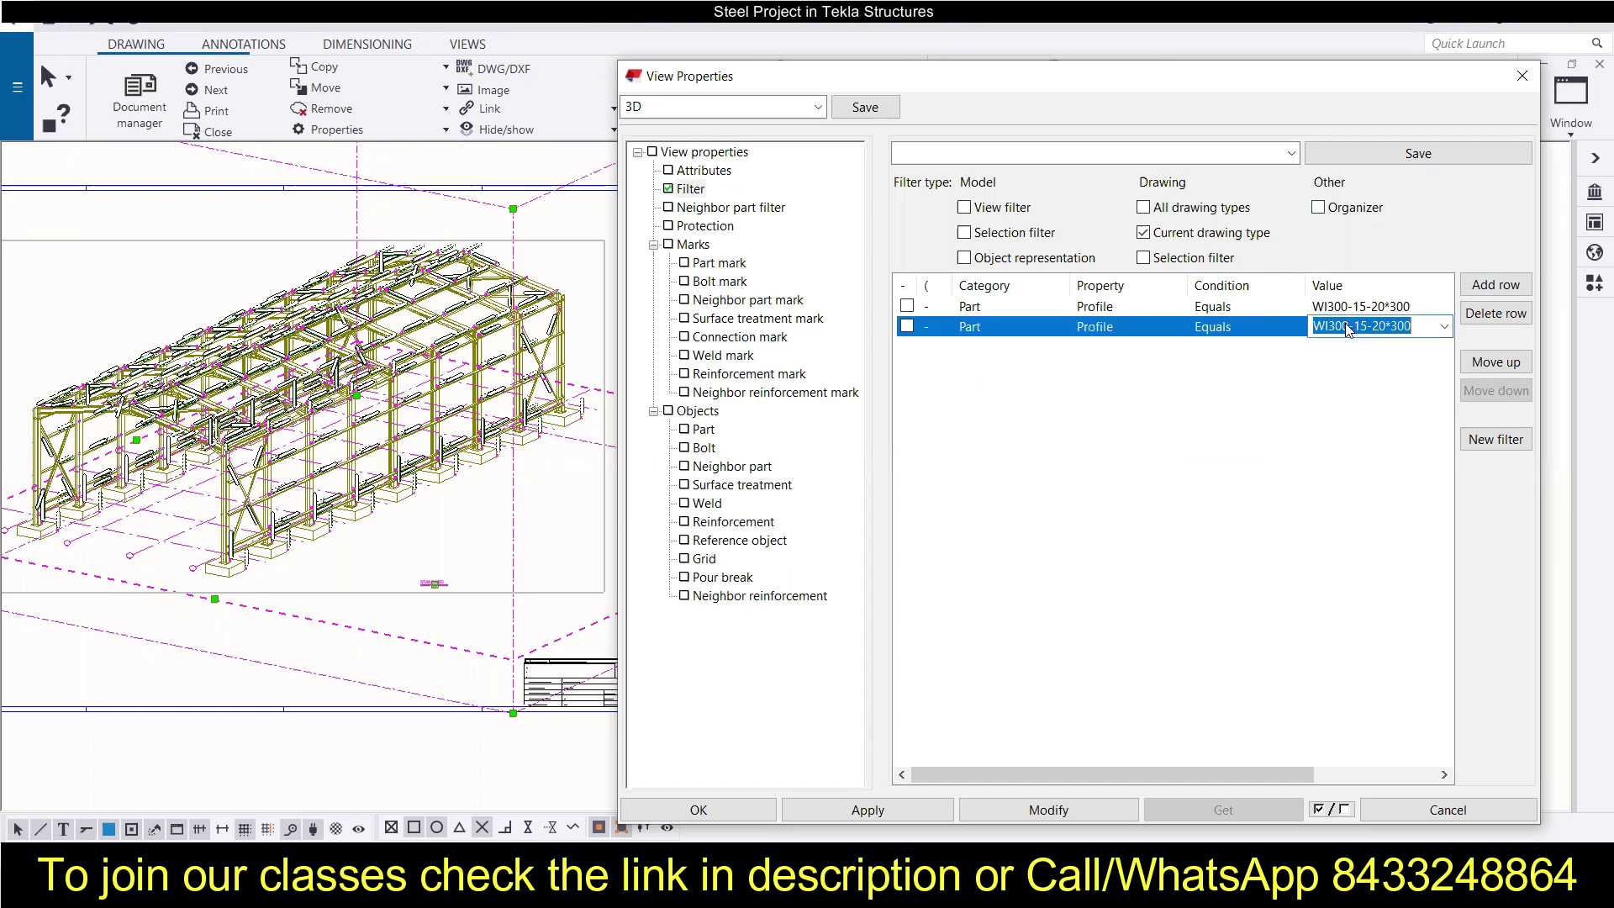
Pick a U160*100*5 beam as the second row's value and apply the filter.
click(1443, 326)
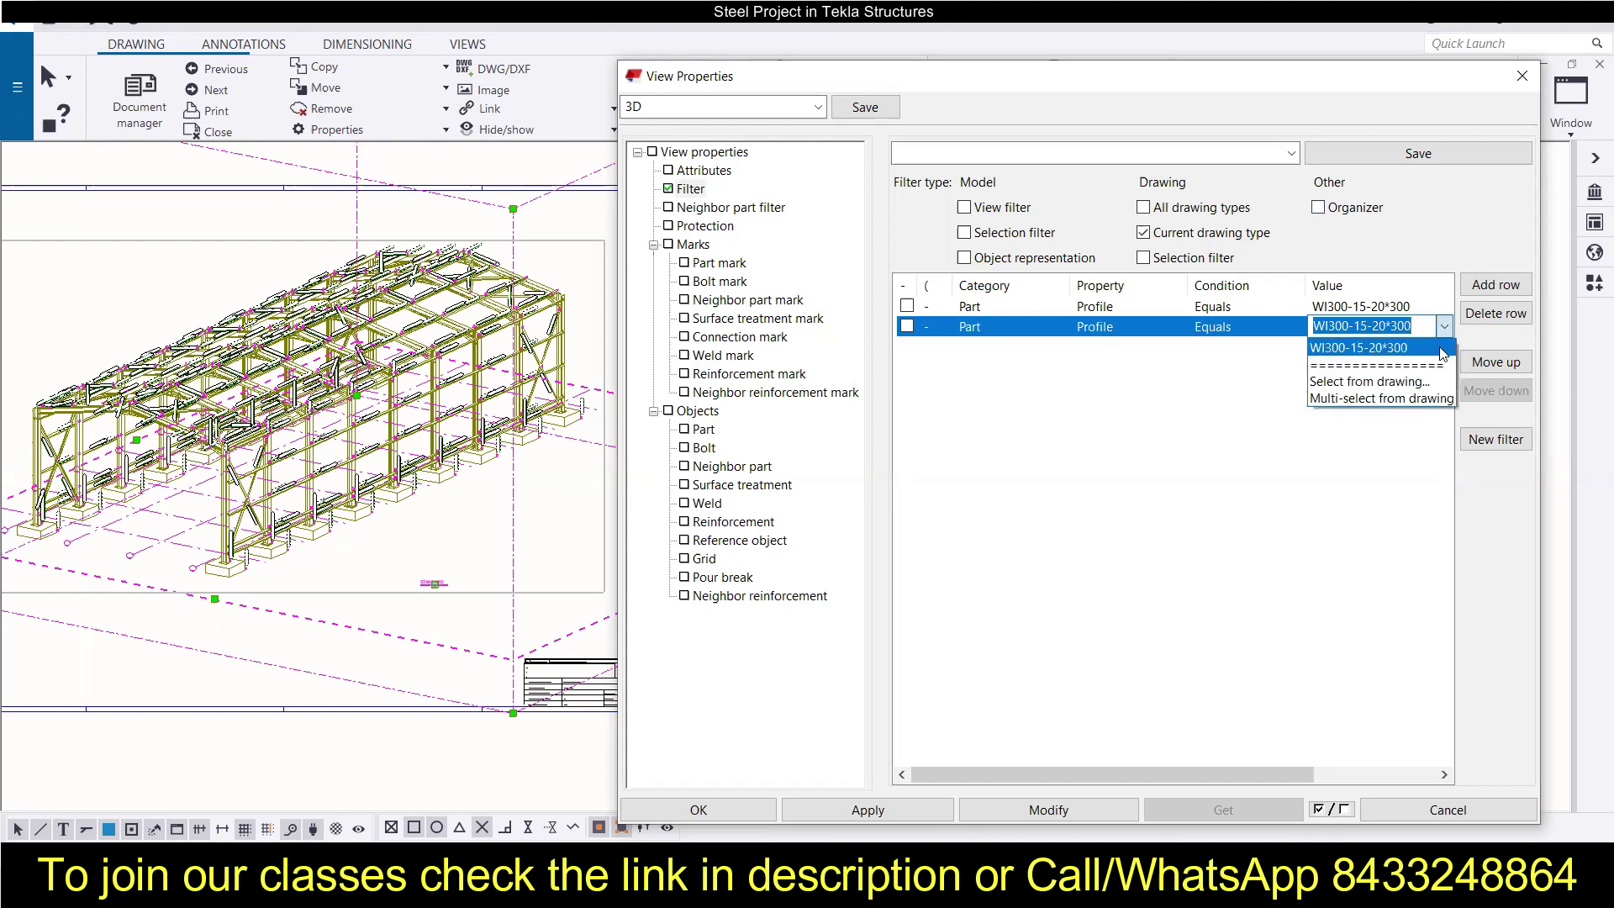
click(1378, 381)
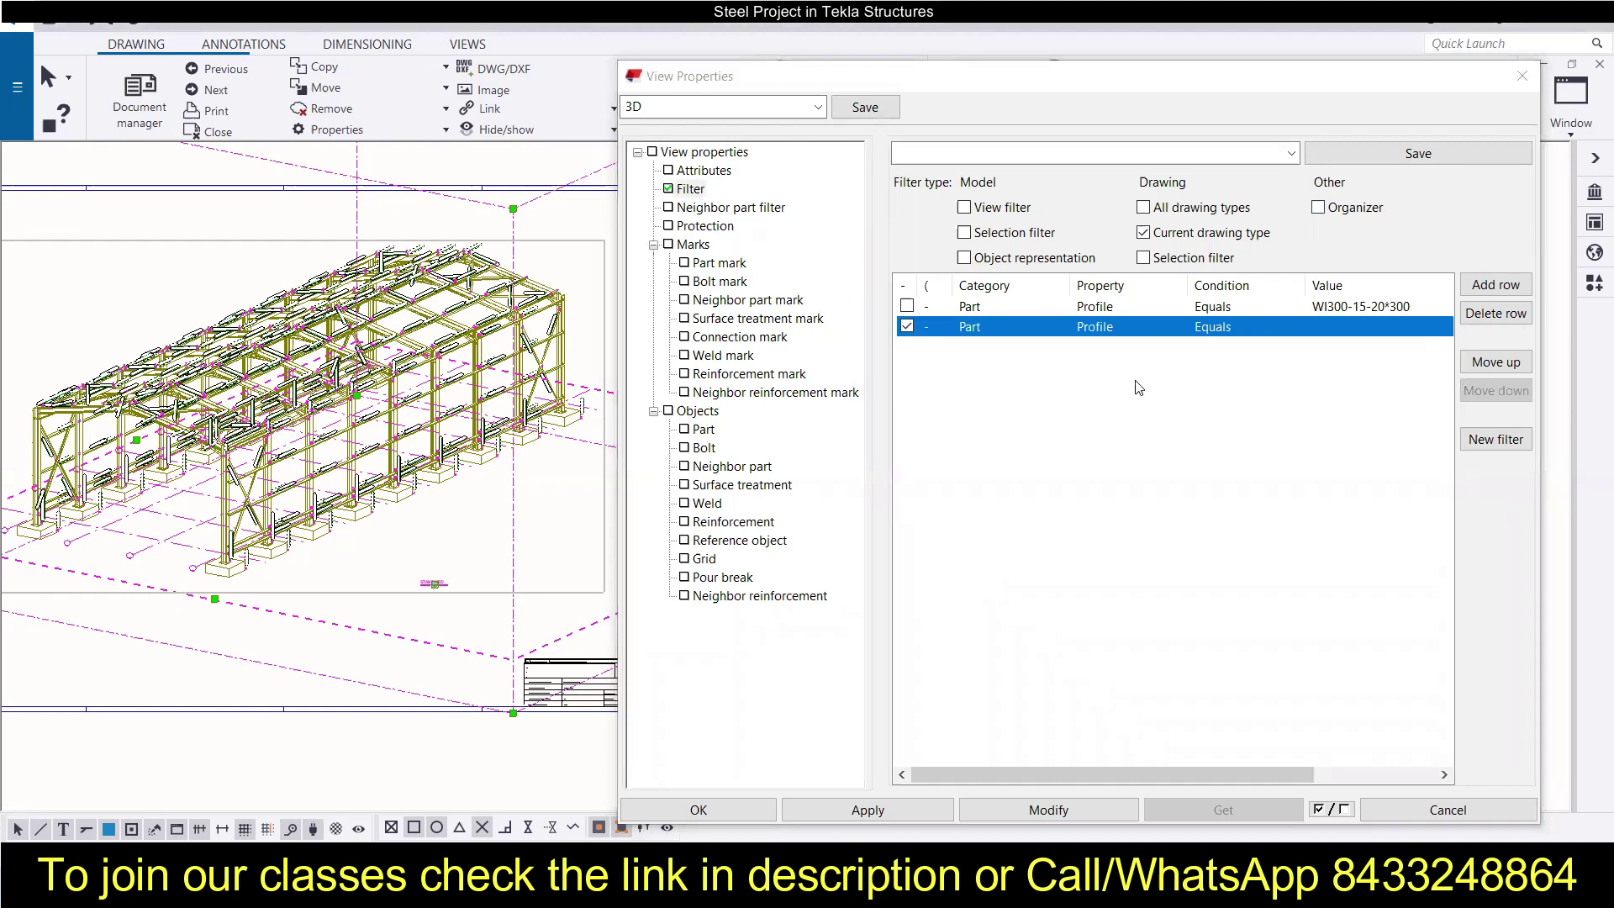
click(1421, 329)
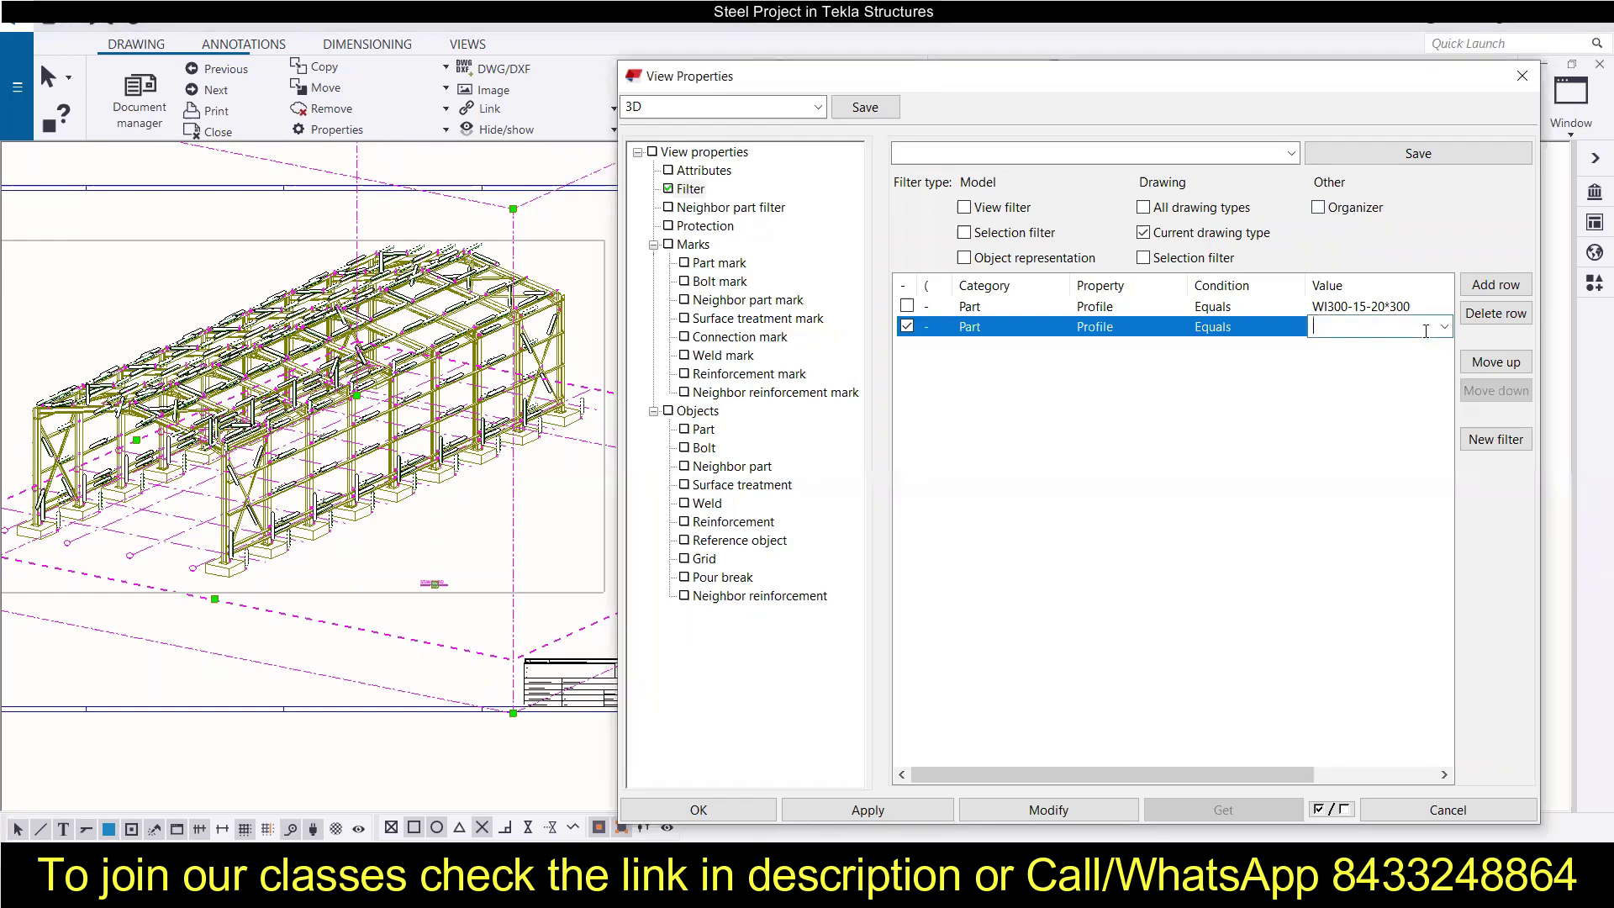
click(1443, 327)
click(1388, 382)
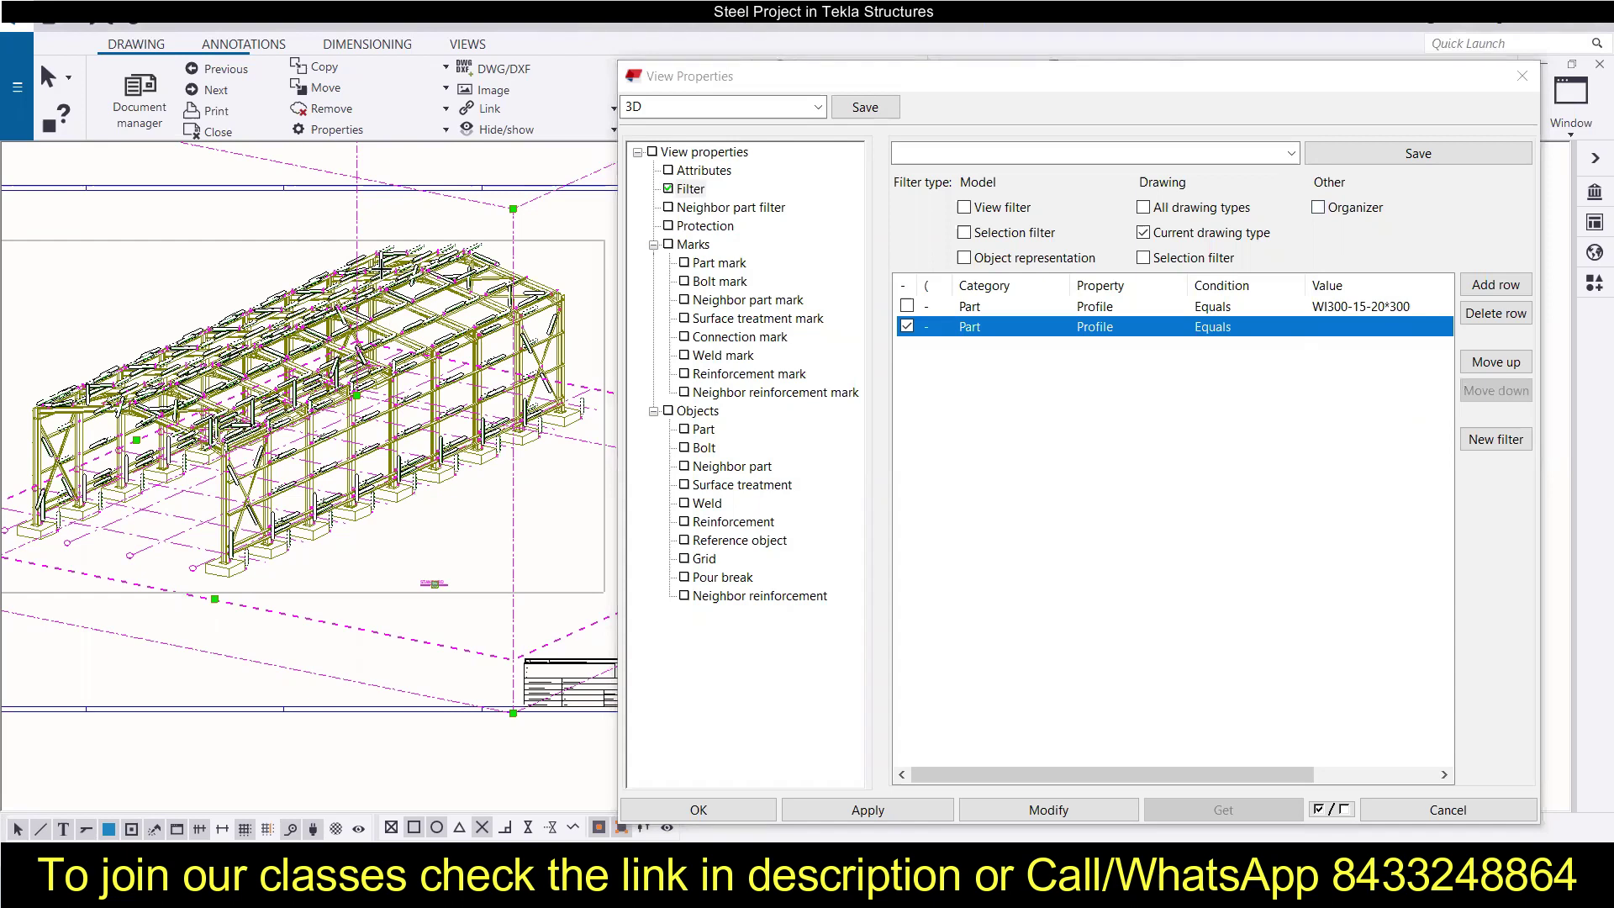
scroll(416, 496, up, 6)
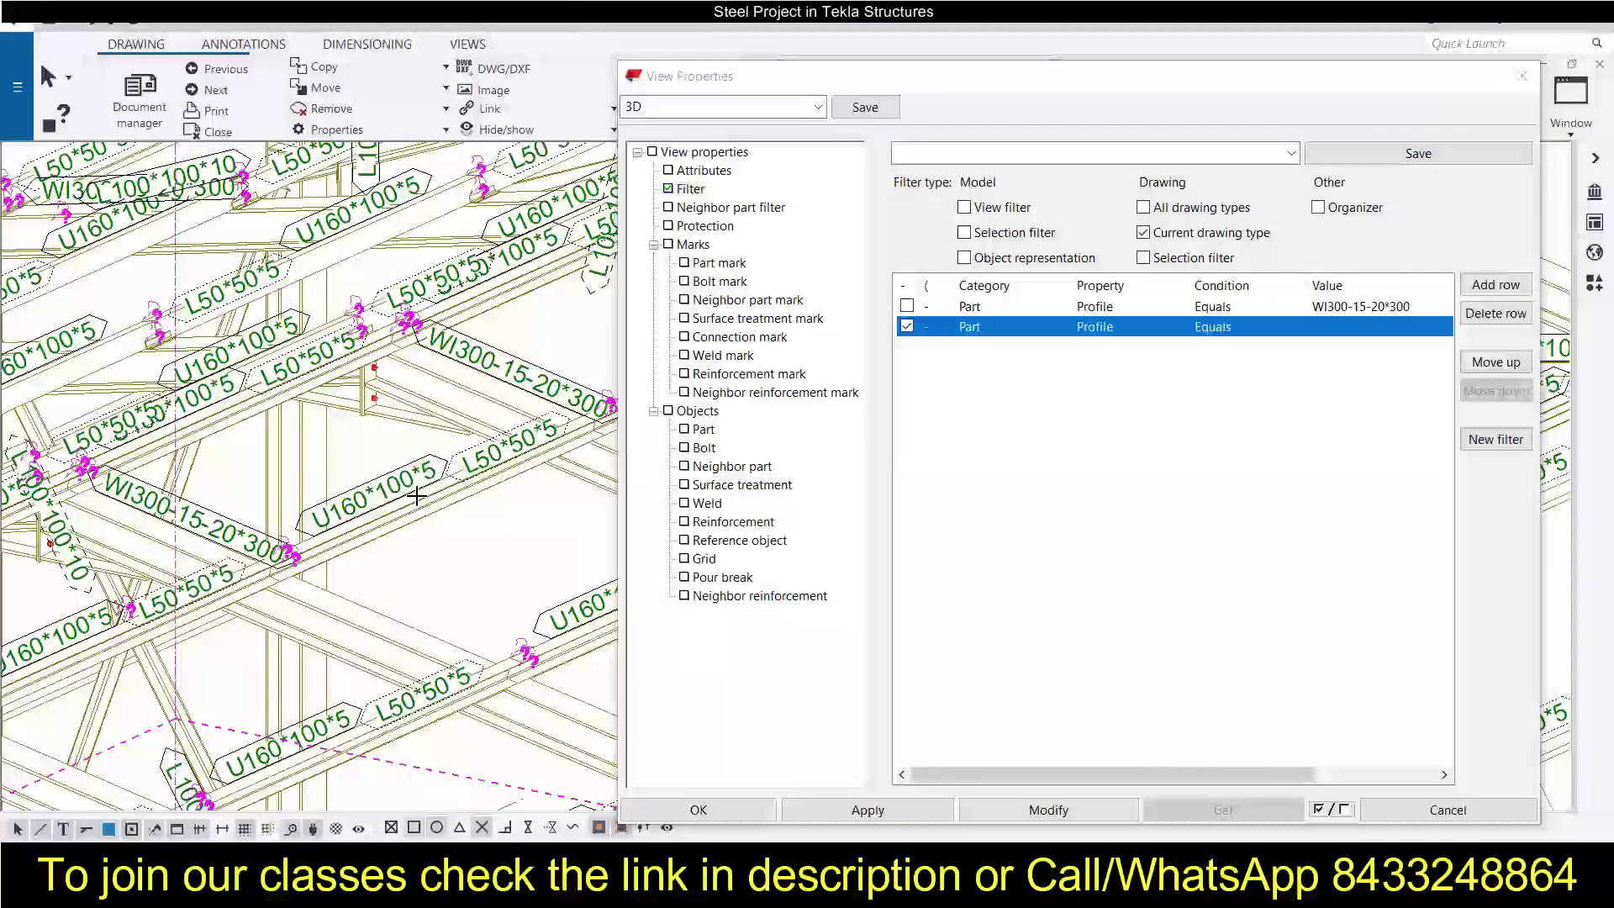
click(418, 503)
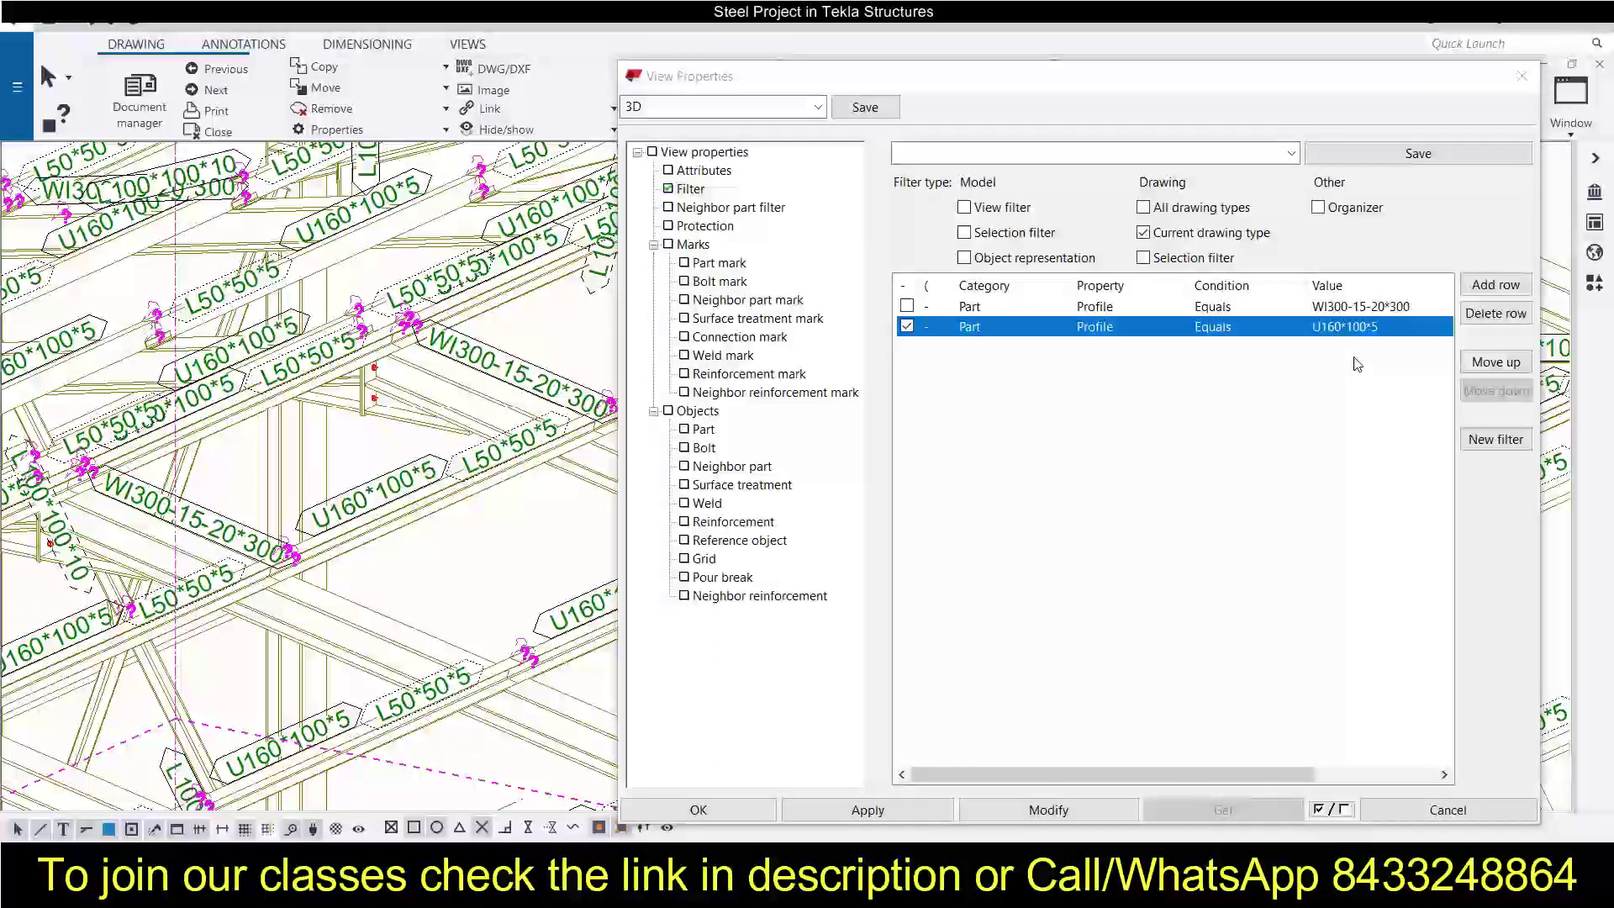
click(1046, 806)
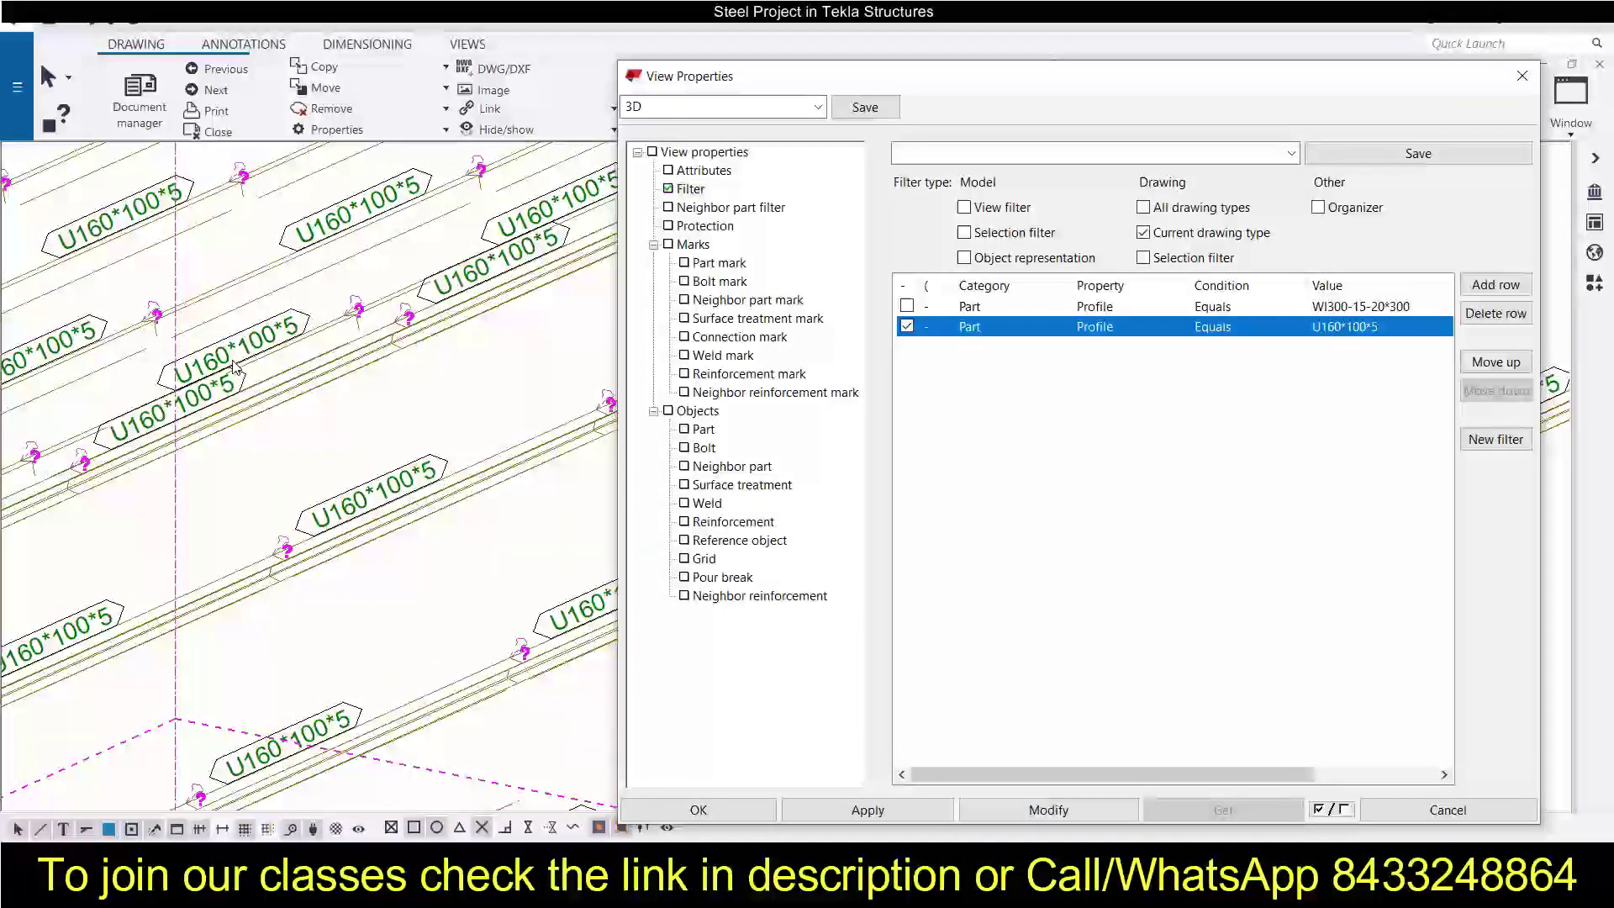
Uncheck the U160*100*5 row and check the WI300-15-20*300 row.
scroll(315, 405, down, 3)
scroll(313, 405, down, 2)
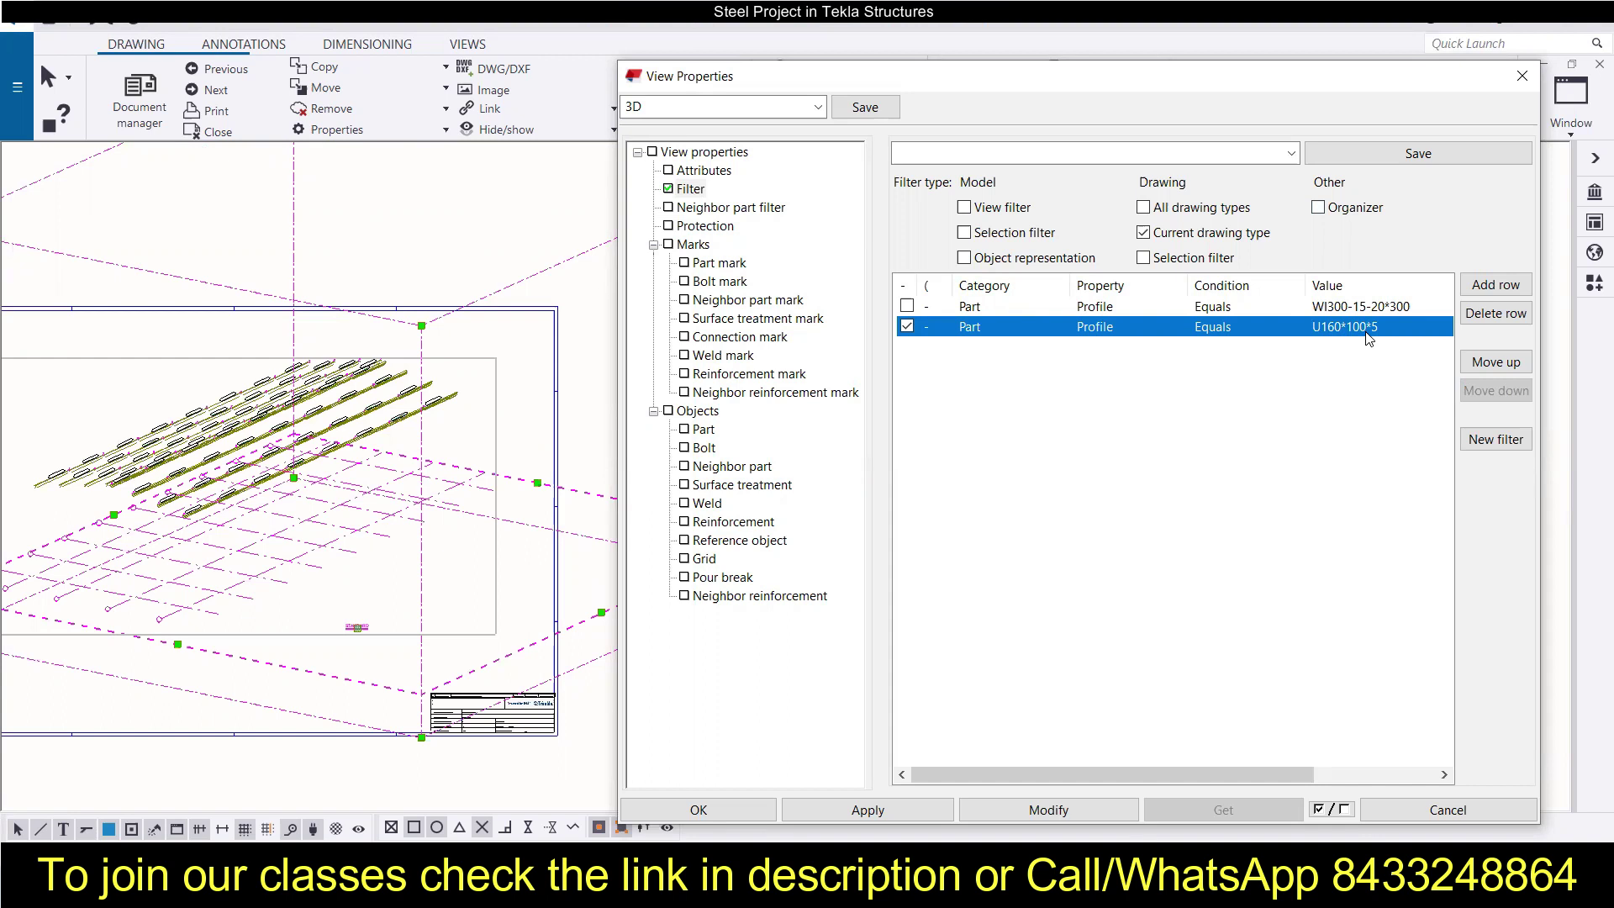
scroll(168, 387, down, 2)
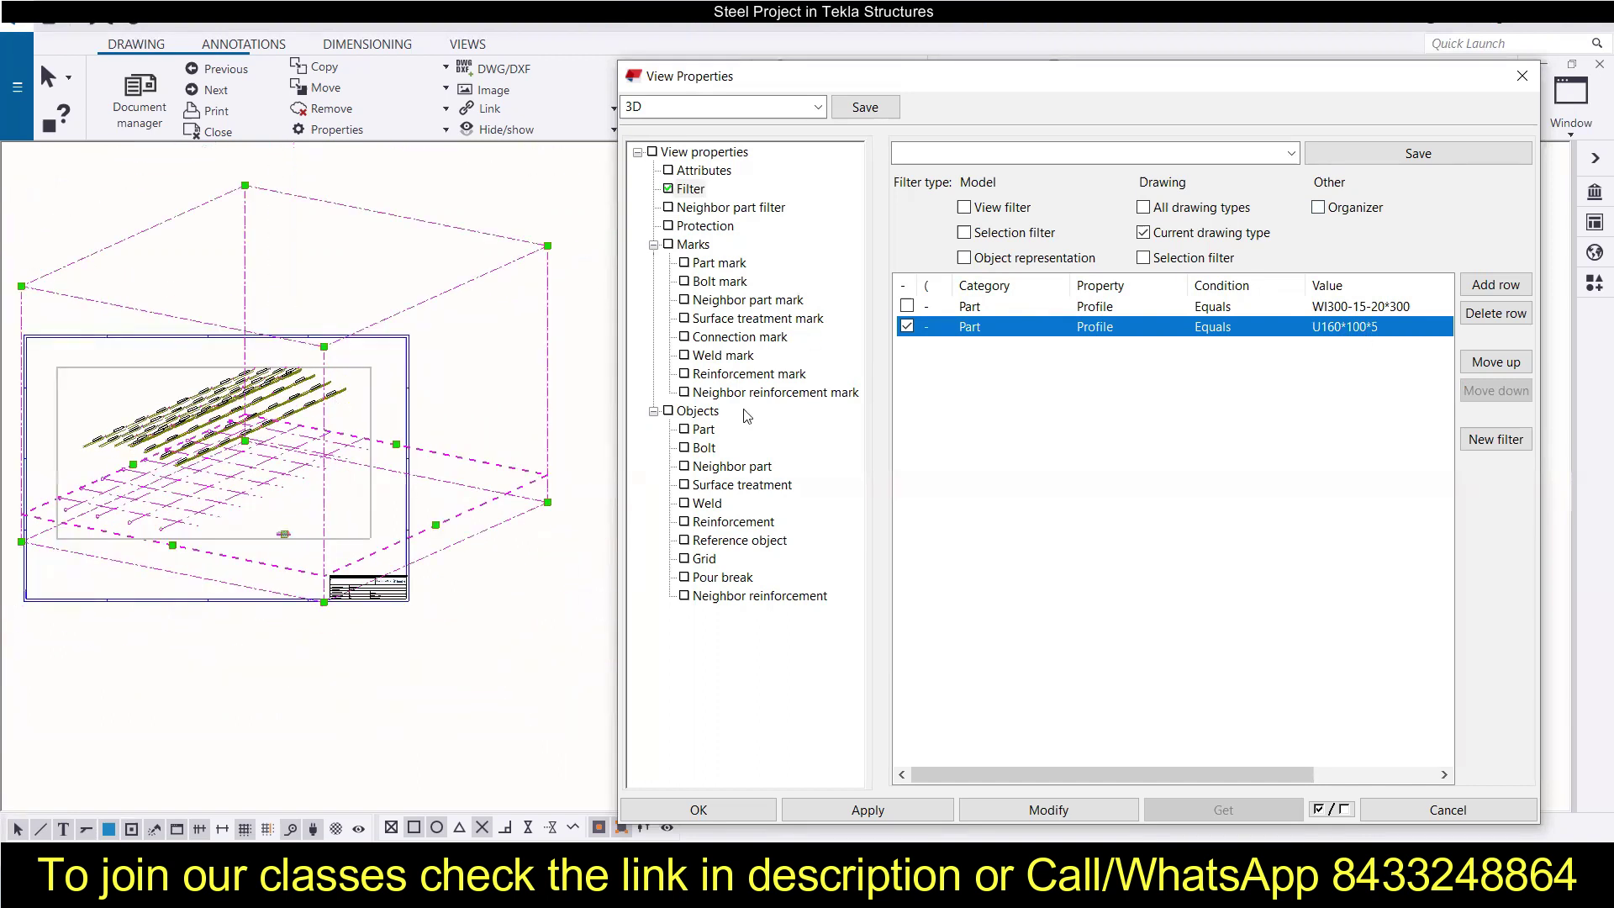
click(907, 326)
click(907, 306)
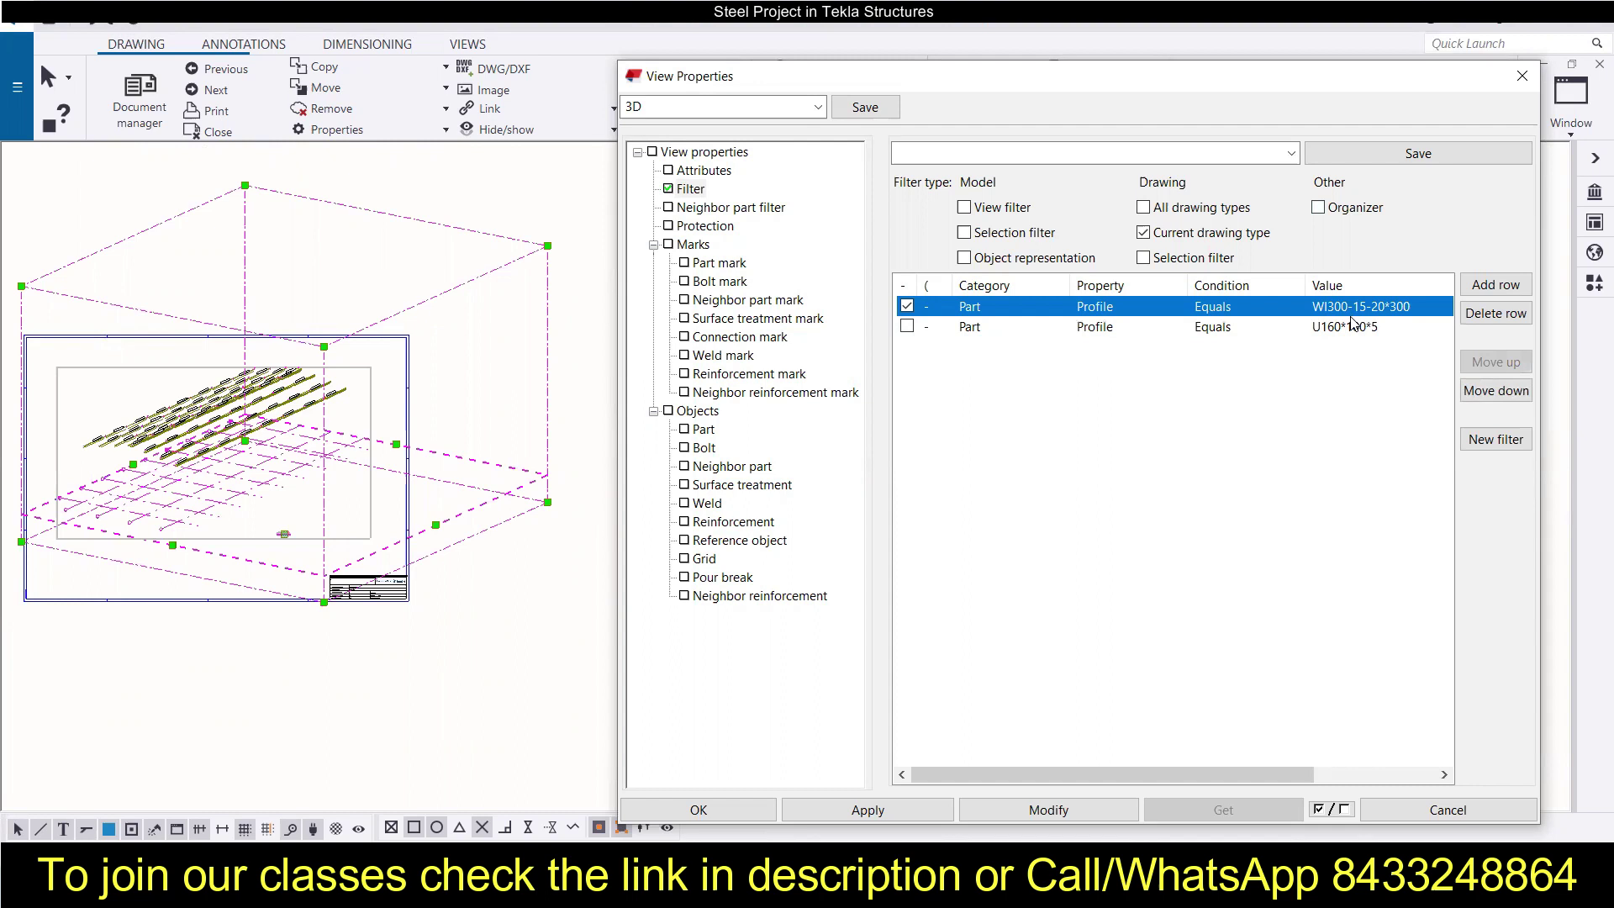
Apply the WI300-15-20*300 filter so only the portal frames remain visible.
click(1042, 810)
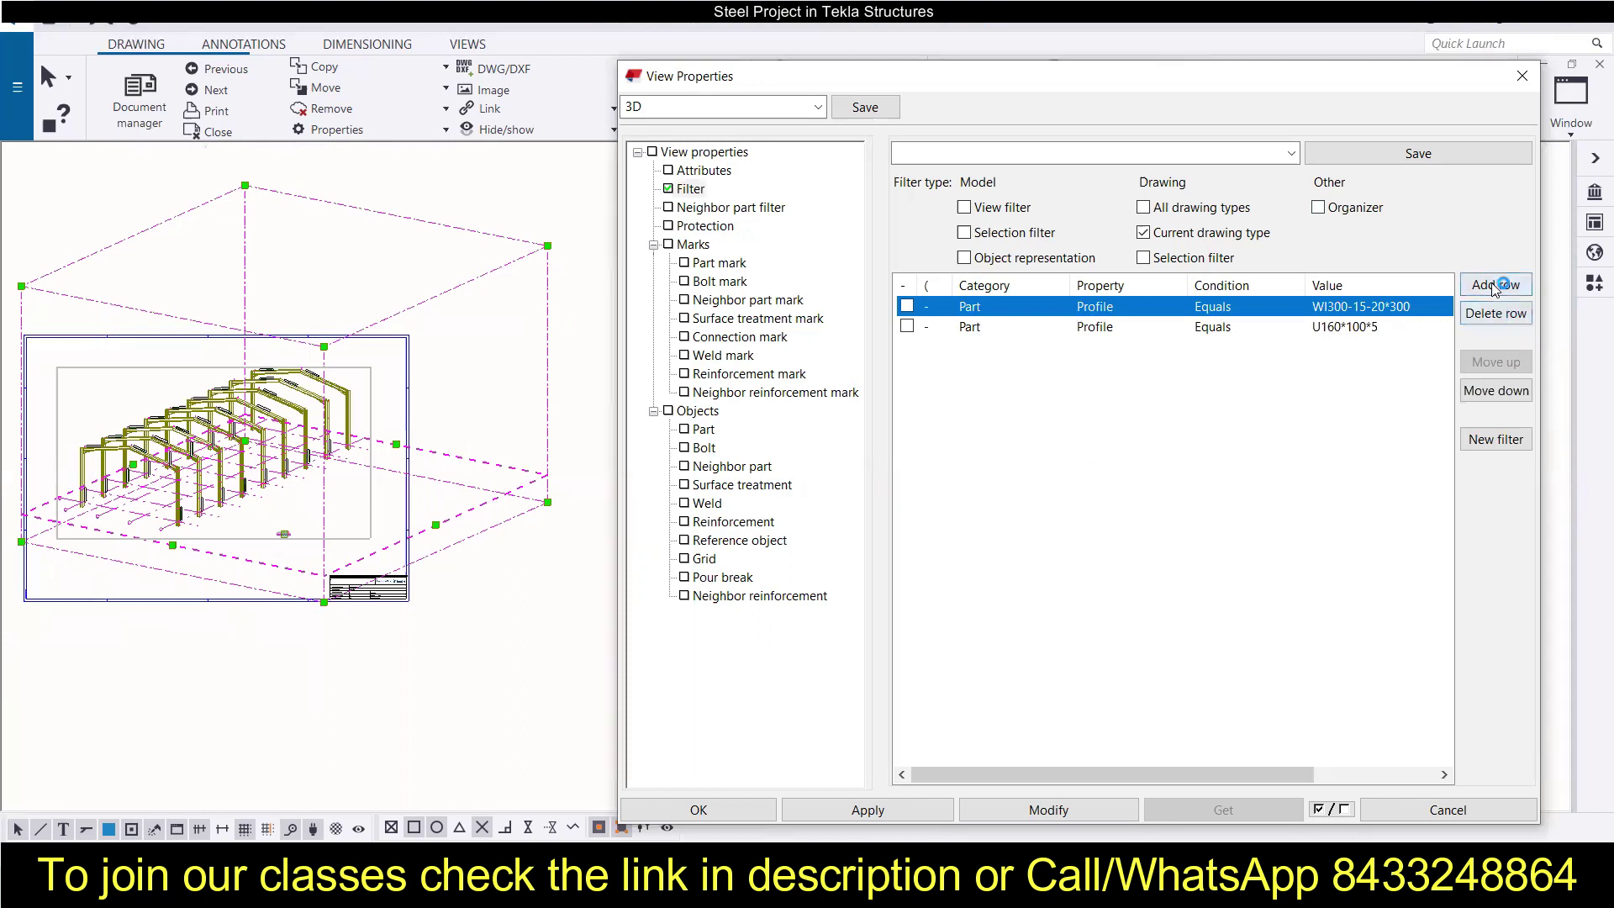
Add a new filter row set to Part, Name, Equals COLUMN.
click(1499, 286)
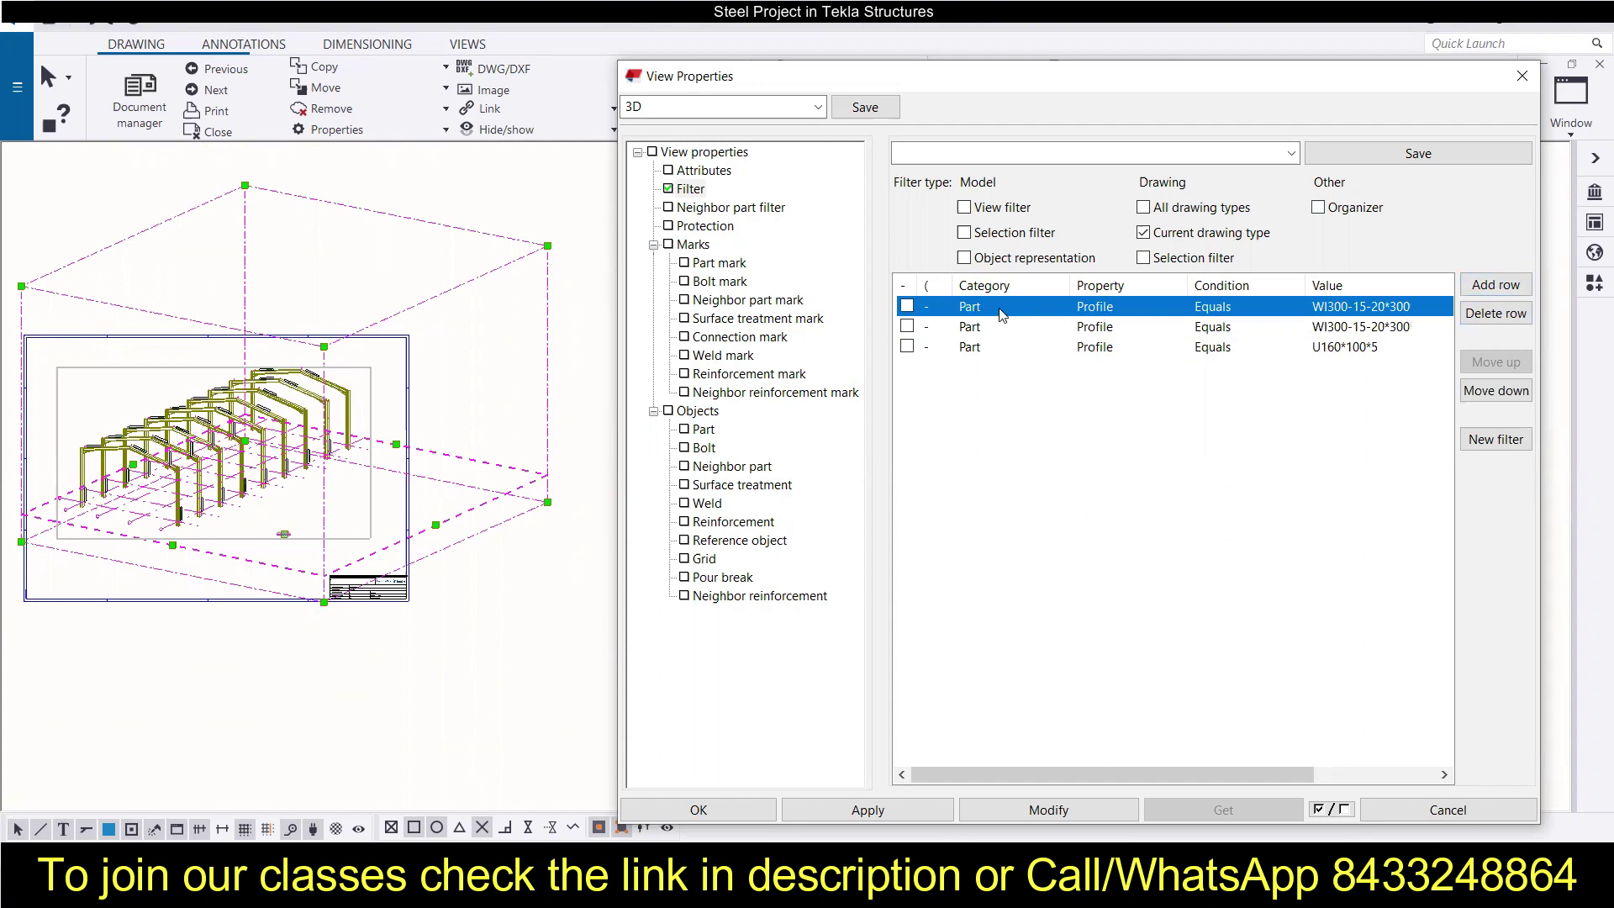
click(1118, 307)
click(1183, 304)
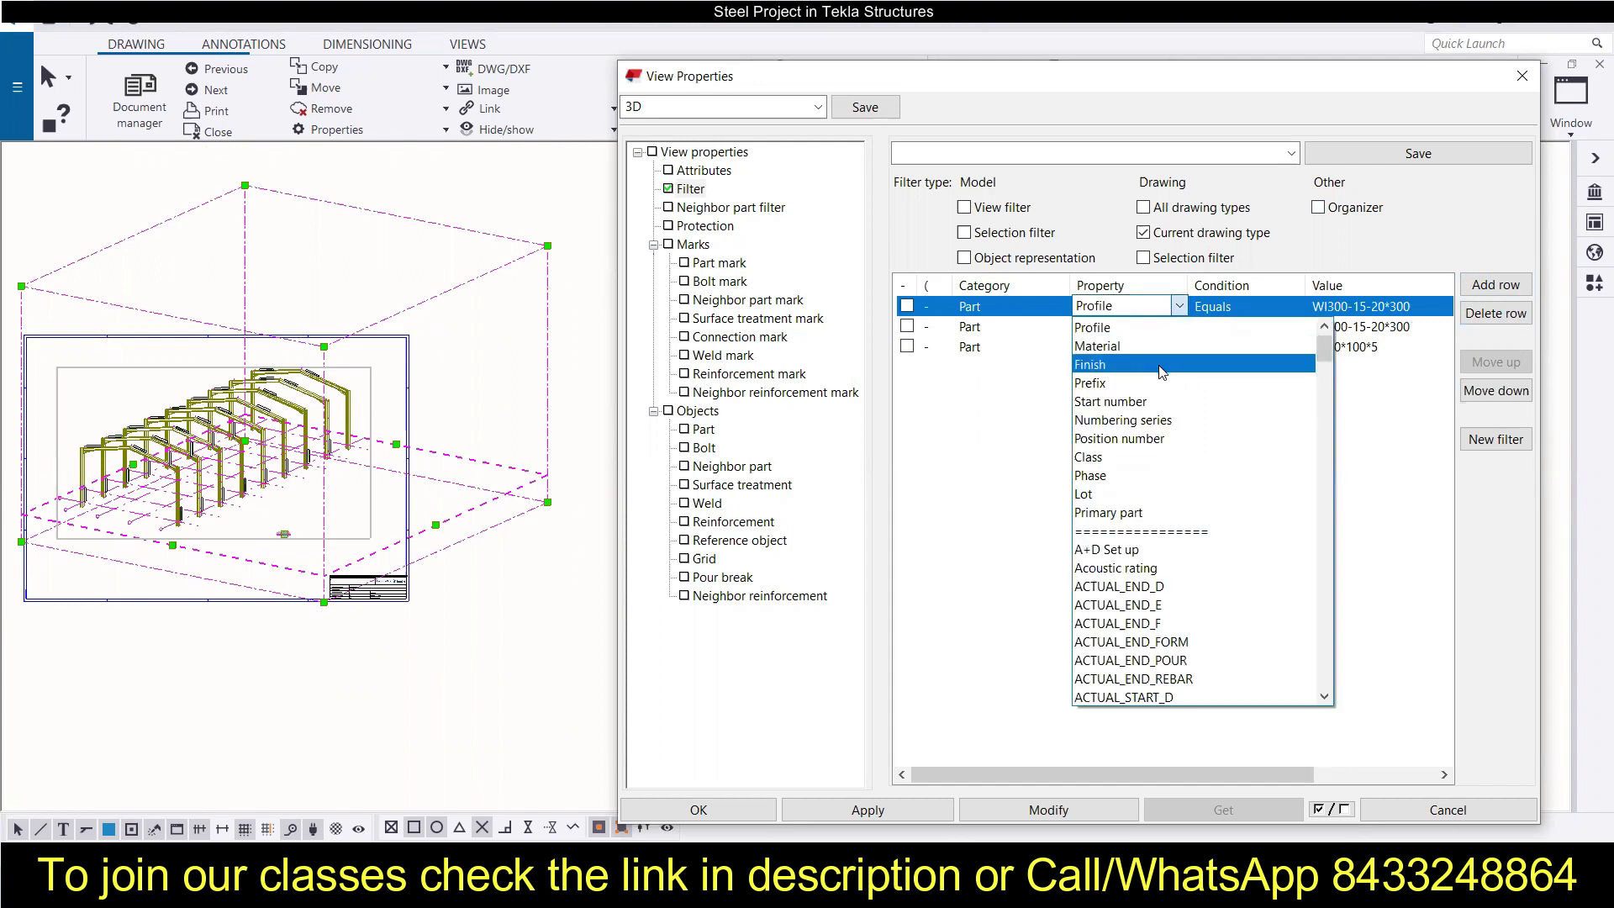
scroll(1131, 496, up, 1)
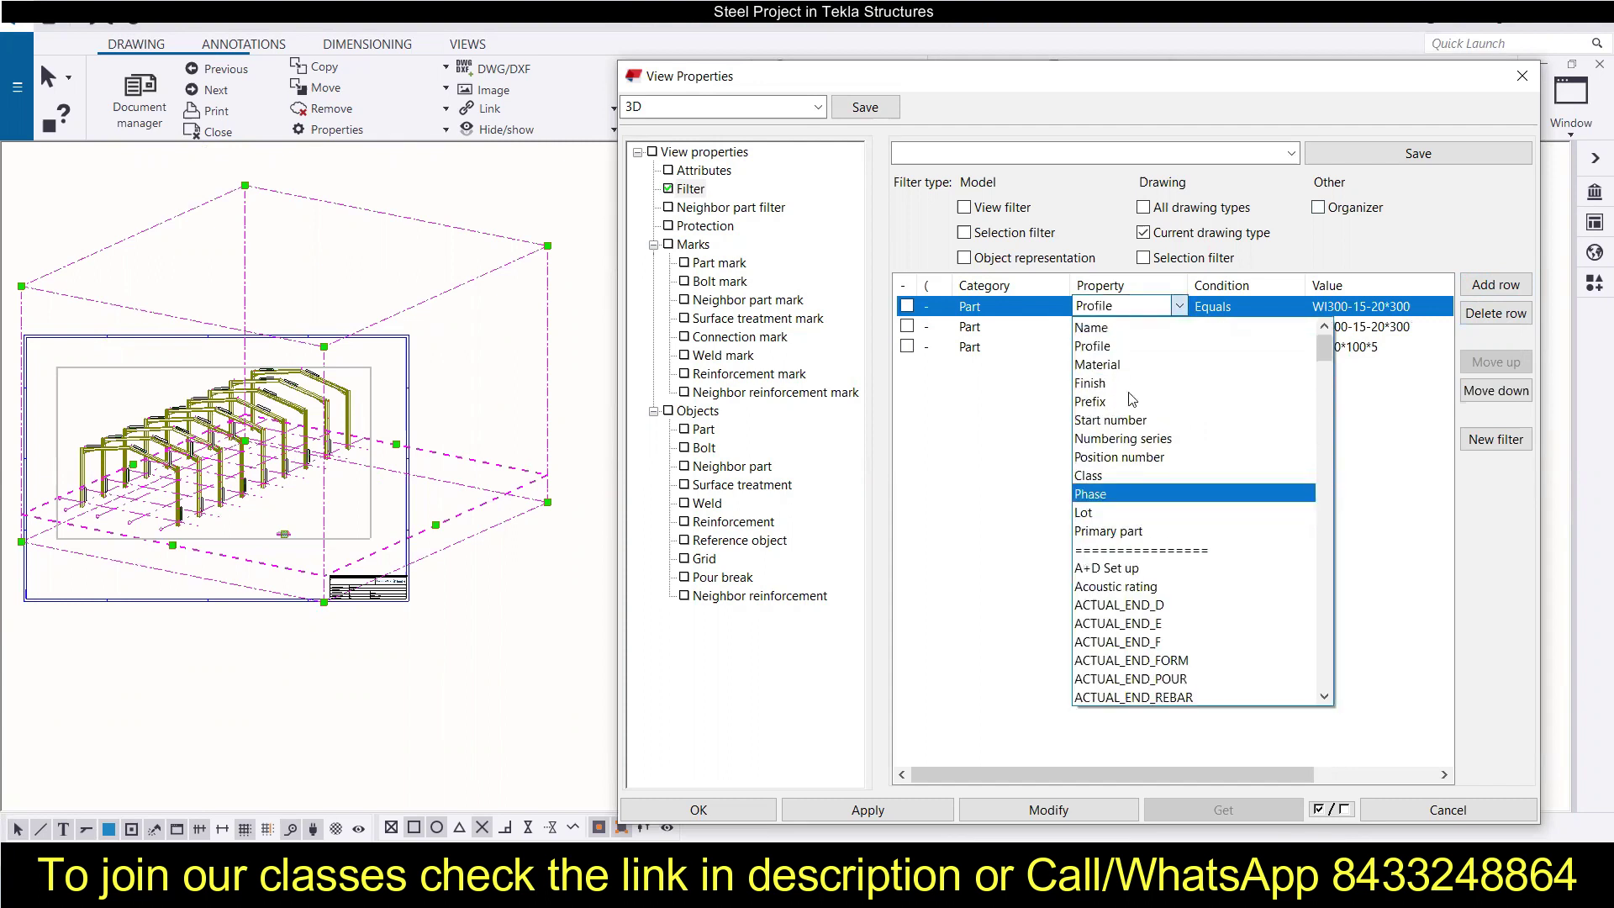
click(1128, 327)
click(1370, 308)
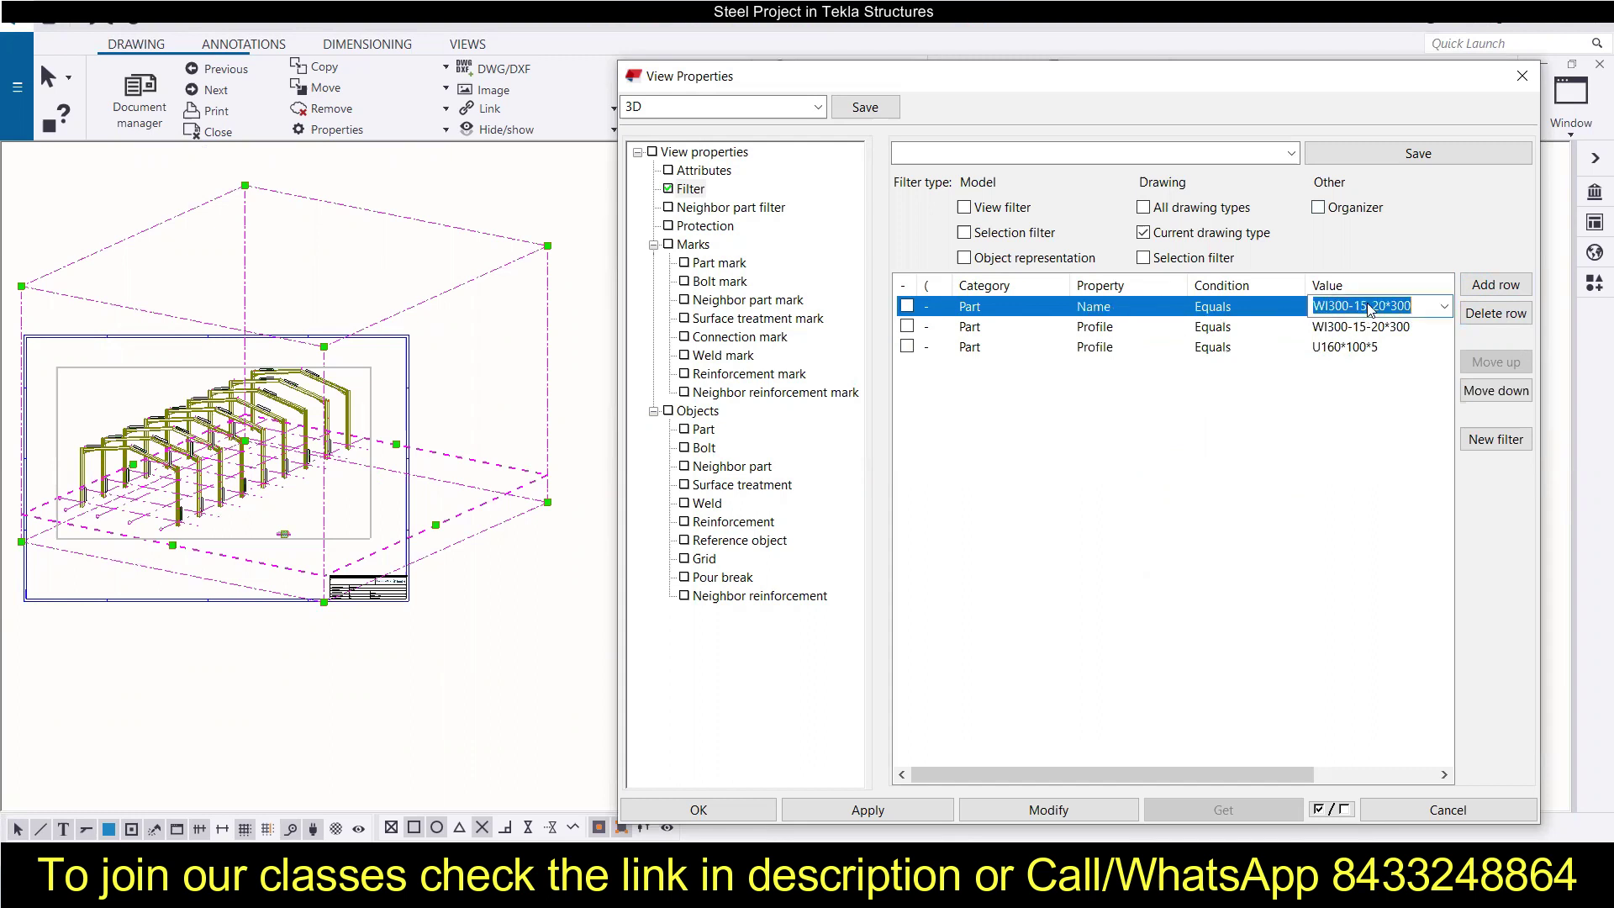
click(1442, 307)
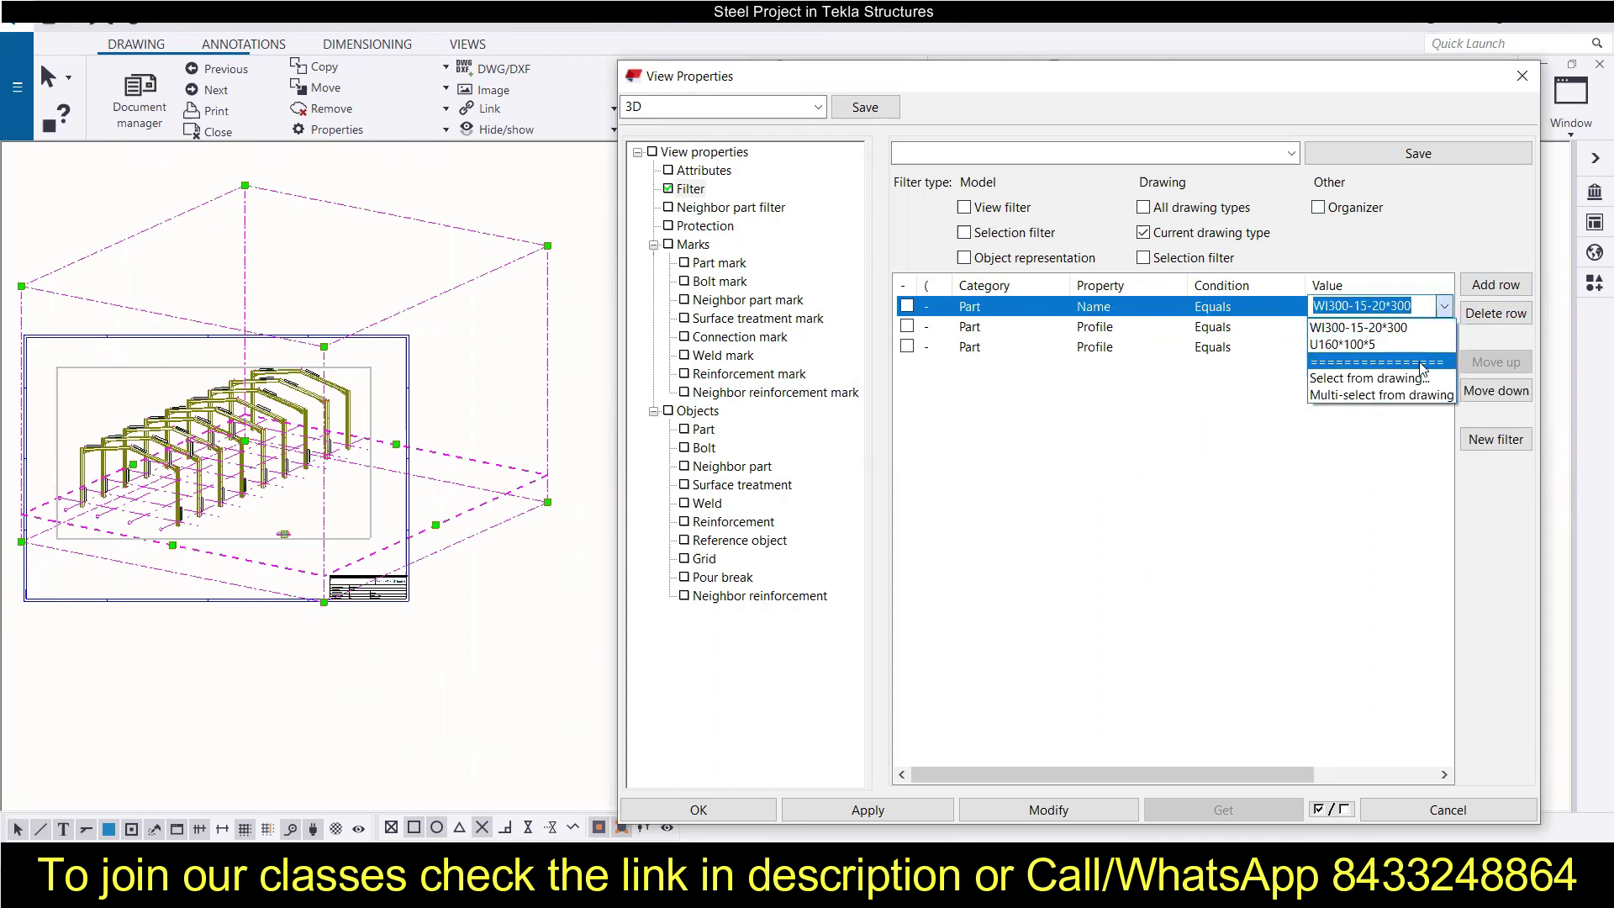
click(1422, 310)
click(1422, 308)
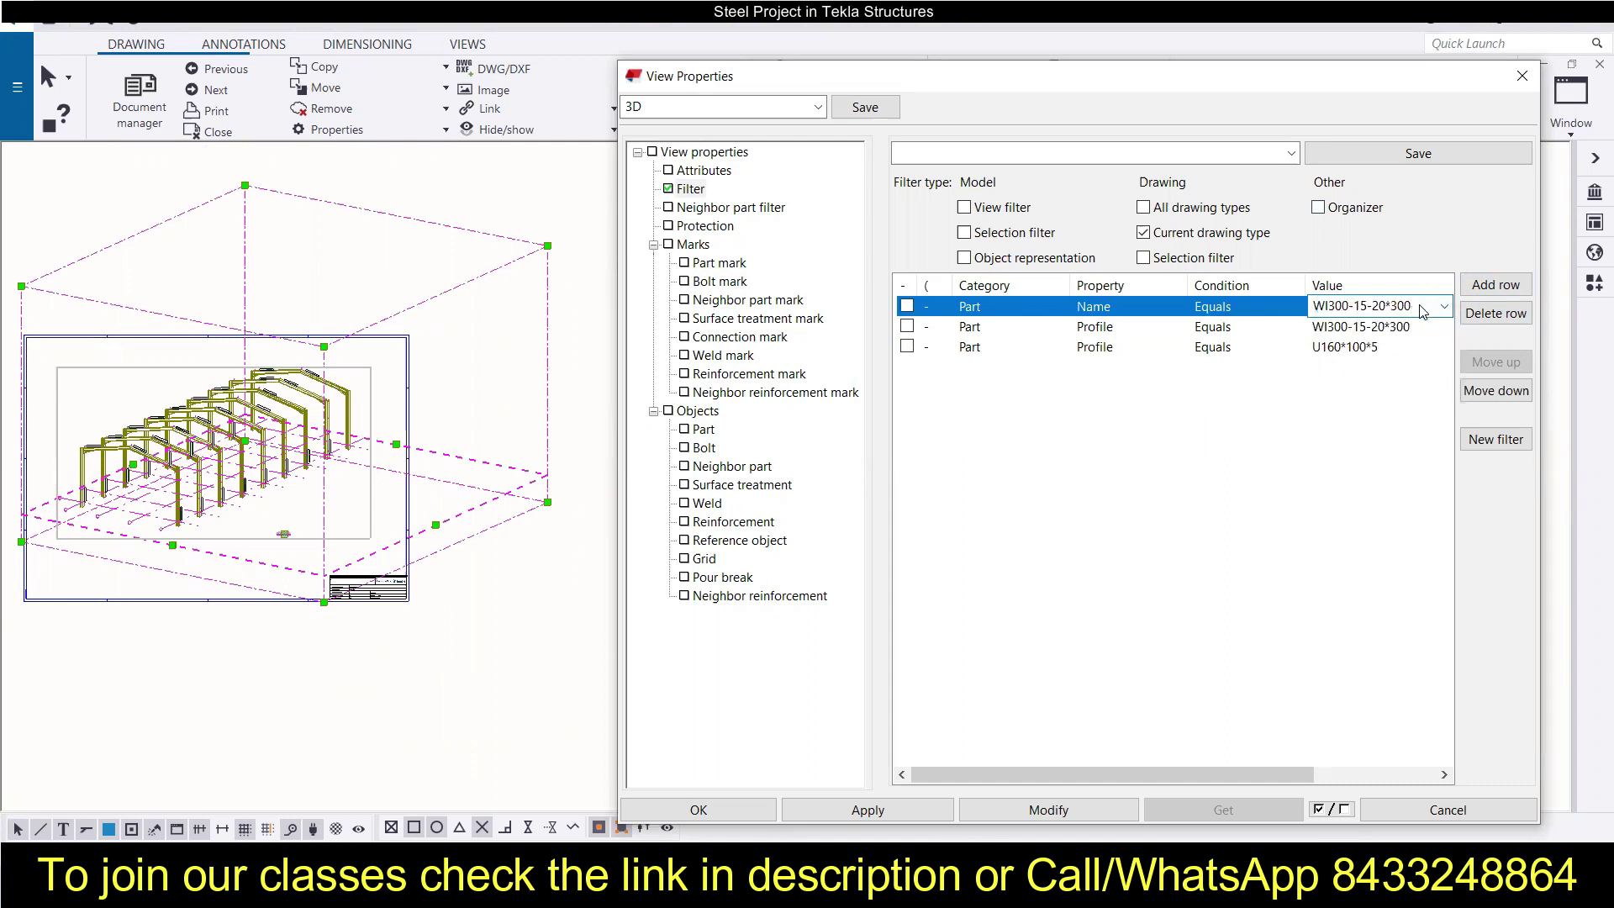
drag(1423, 309, 1295, 323)
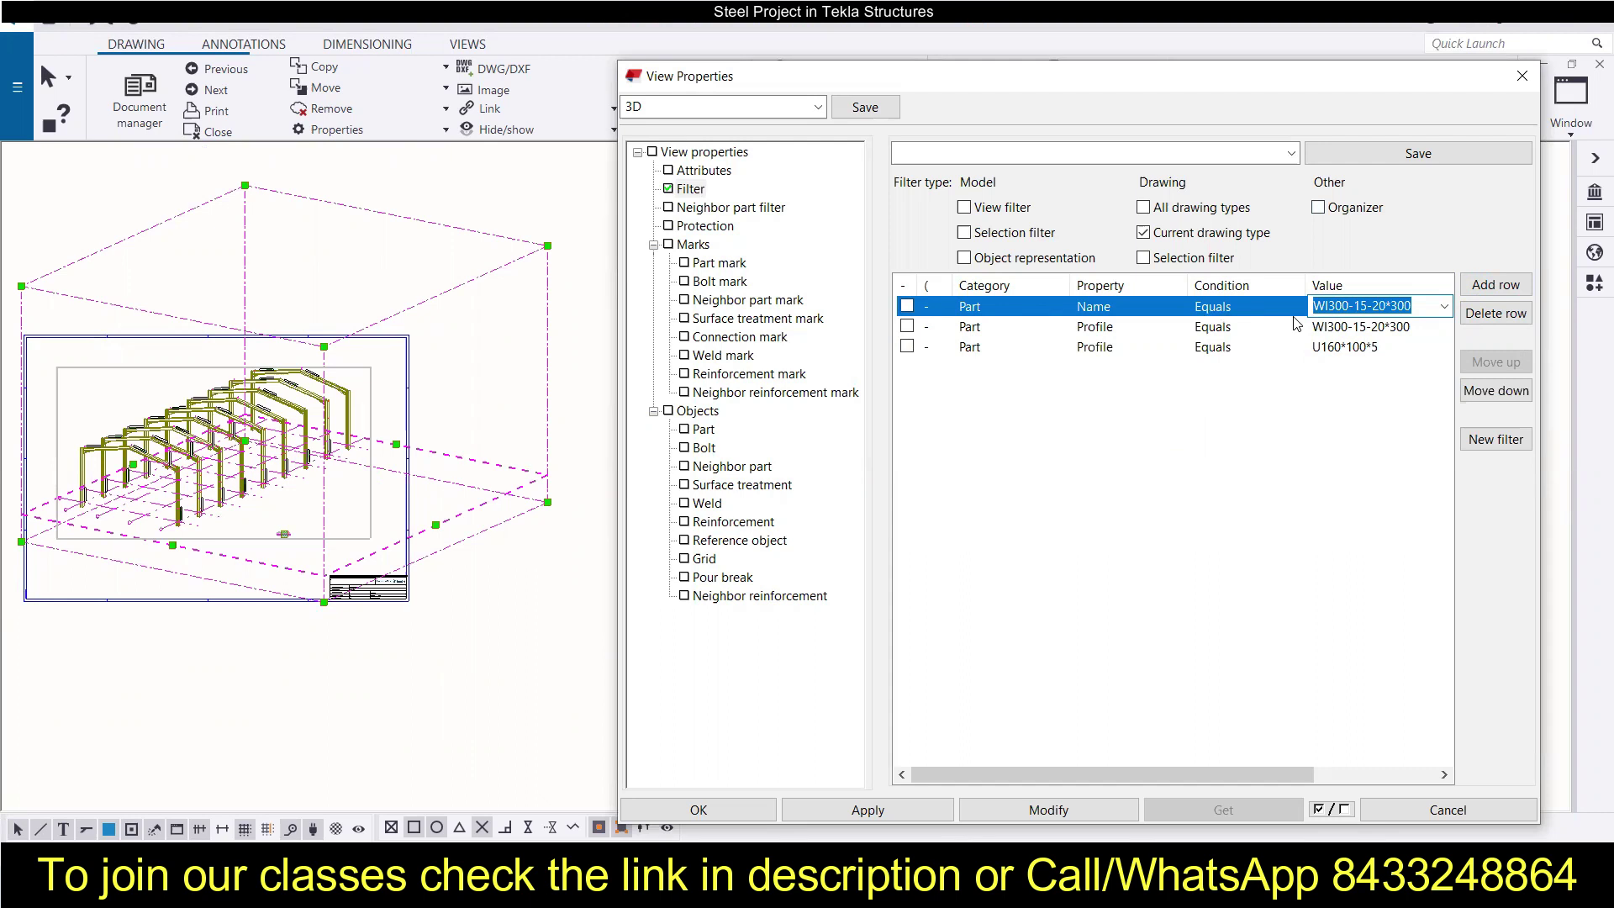
text(COLUMN)
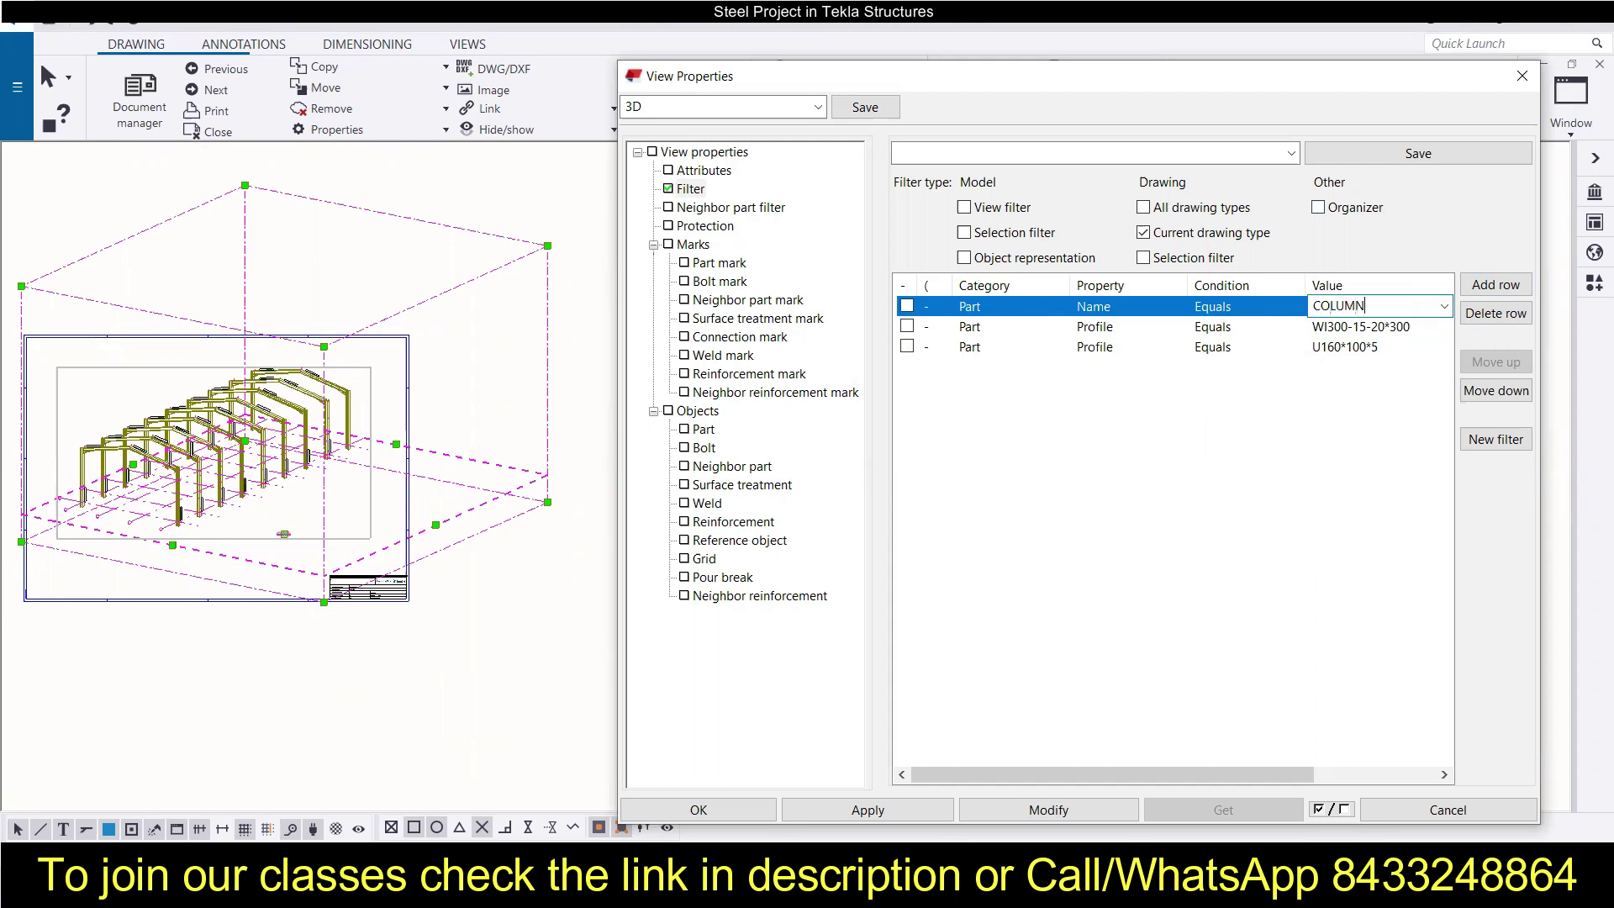
Enable the COLUMN row, apply it to show only columns, then uncheck it.
click(906, 306)
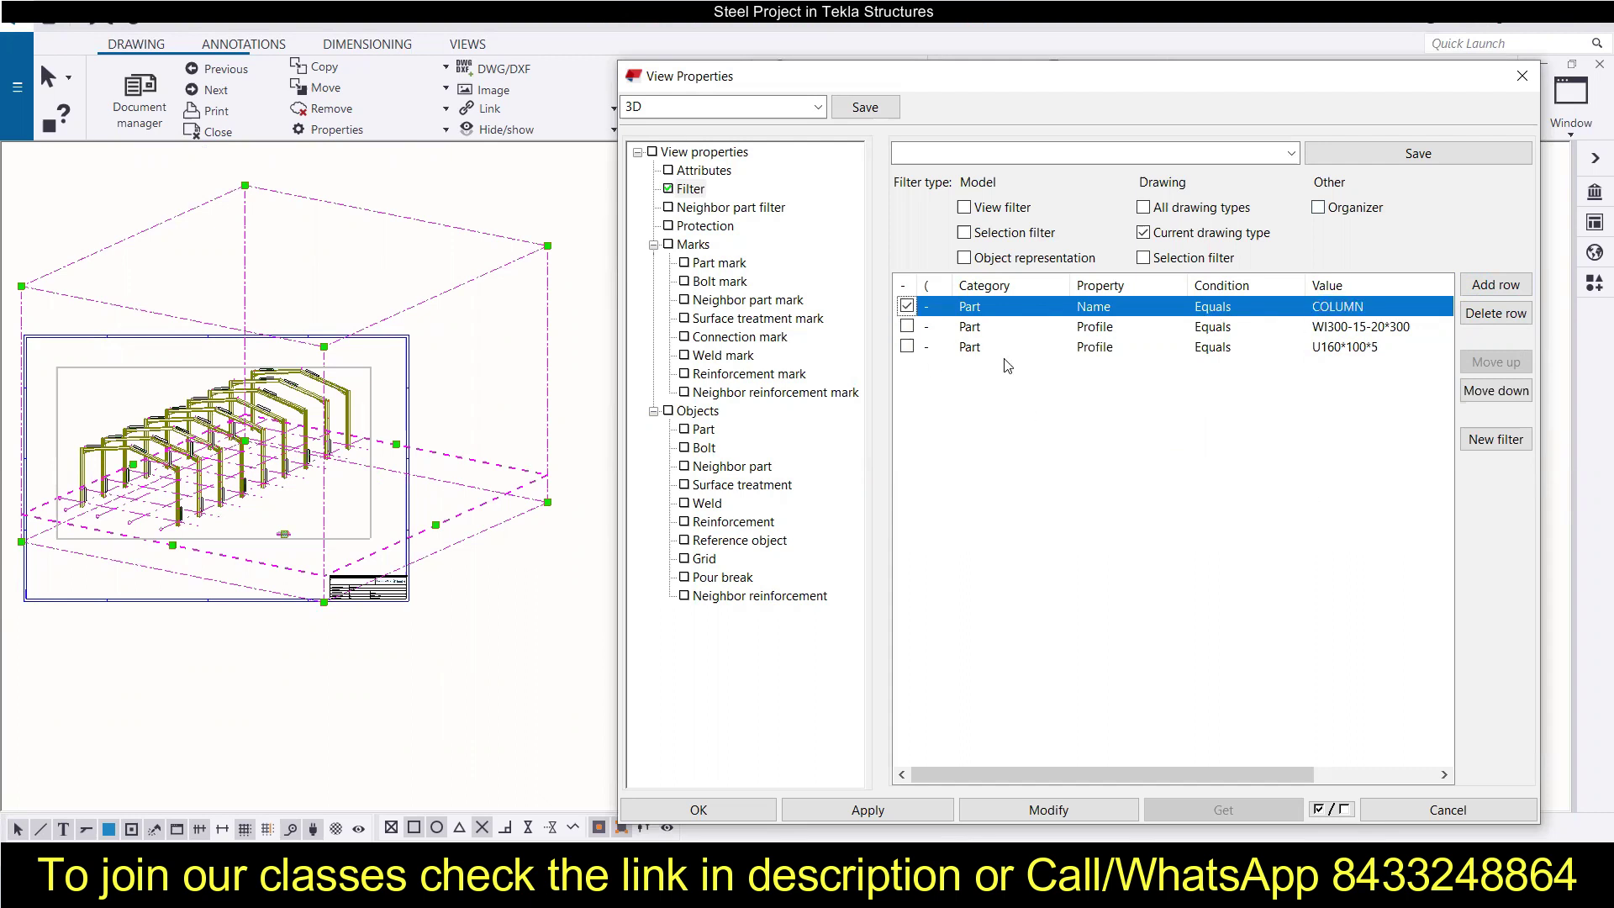
click(1082, 817)
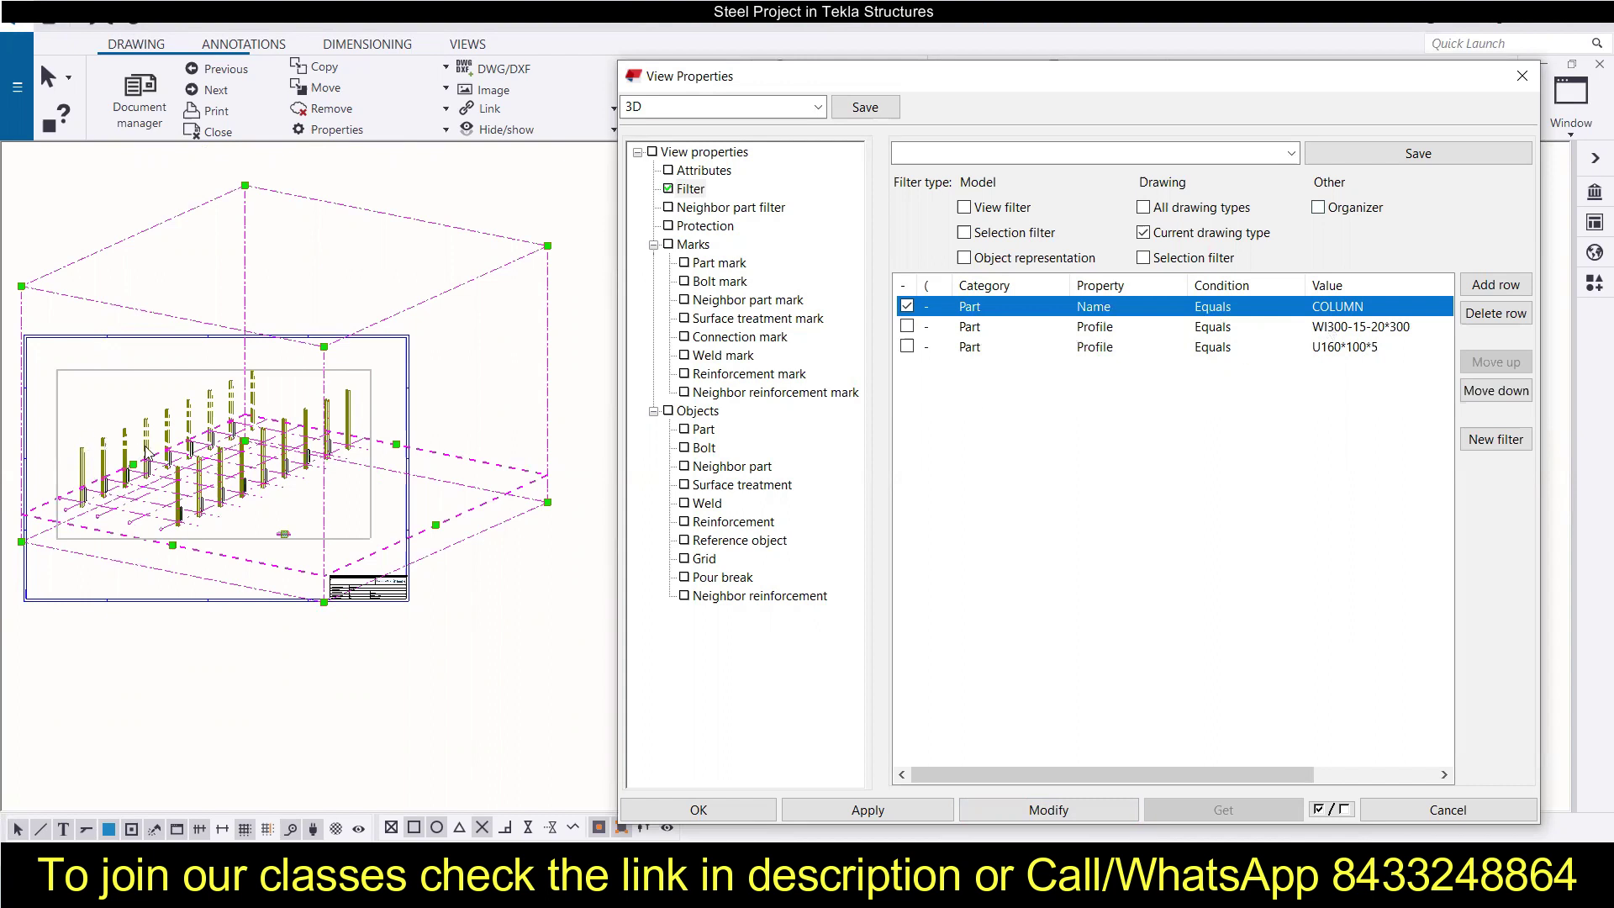
click(907, 306)
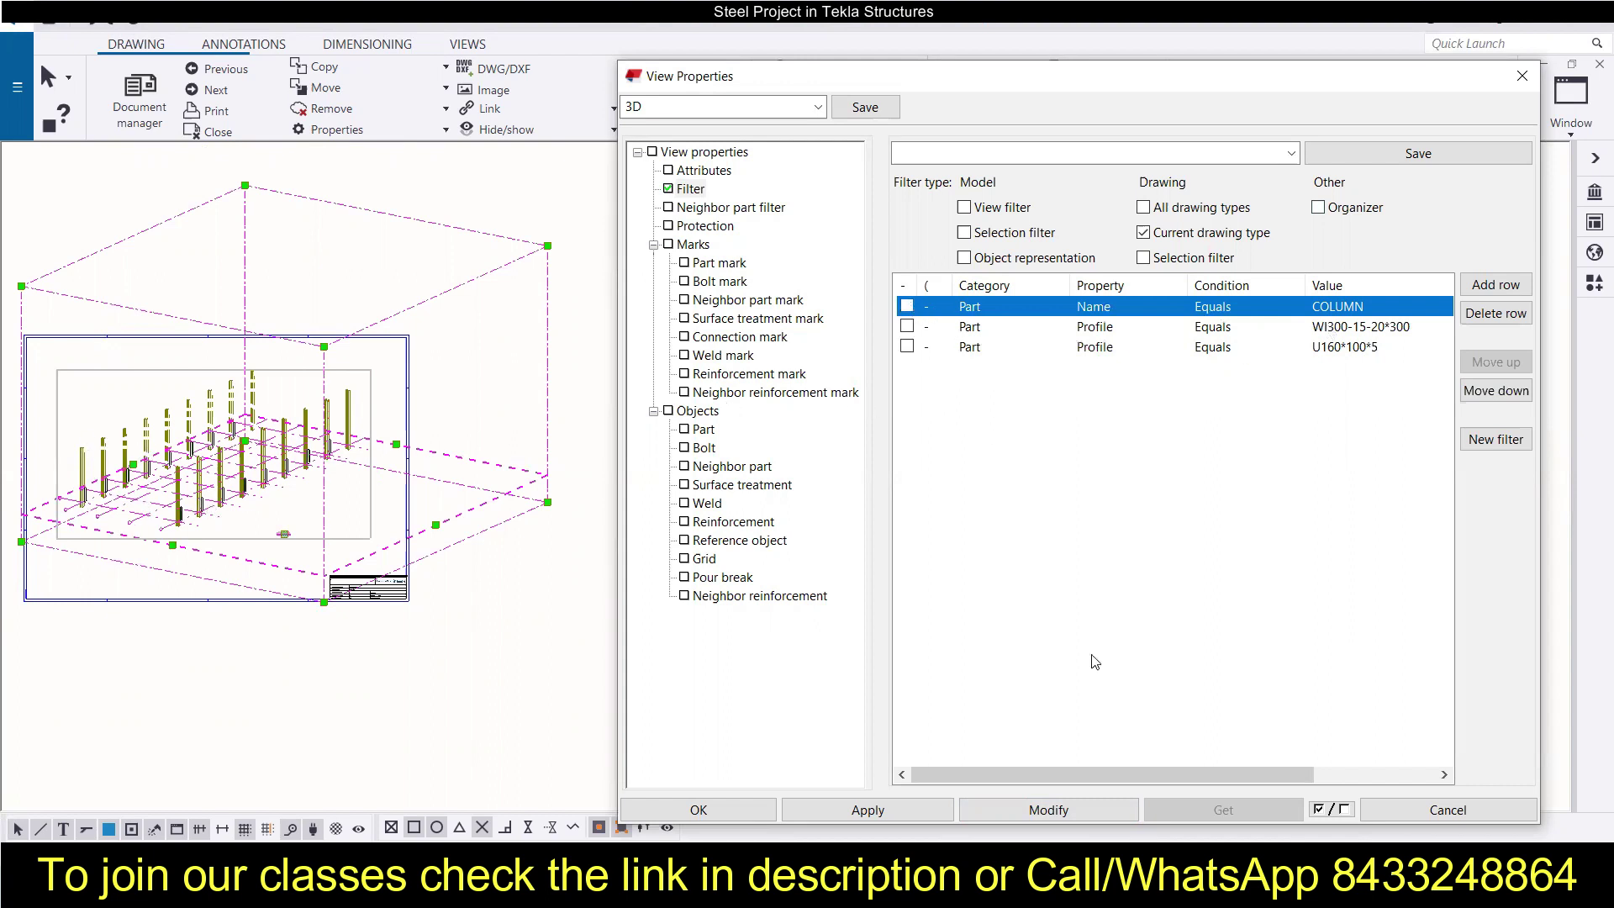
Apply the filter with all rows unchecked to restore the full shed, then zoom in.
click(1044, 811)
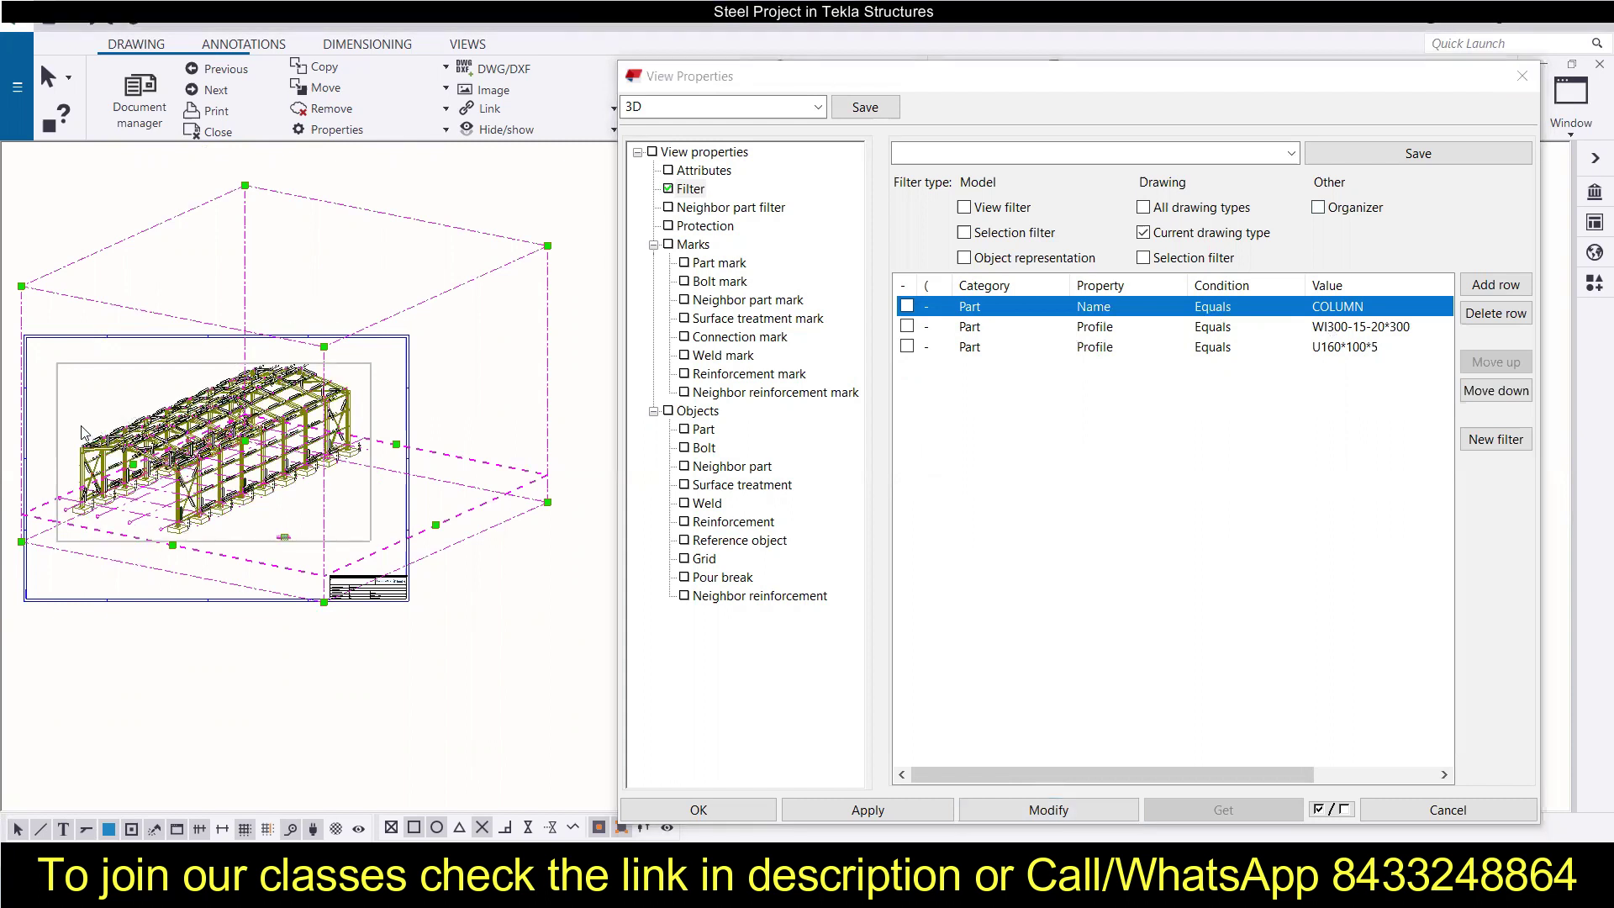
scroll(45, 433, up, 3)
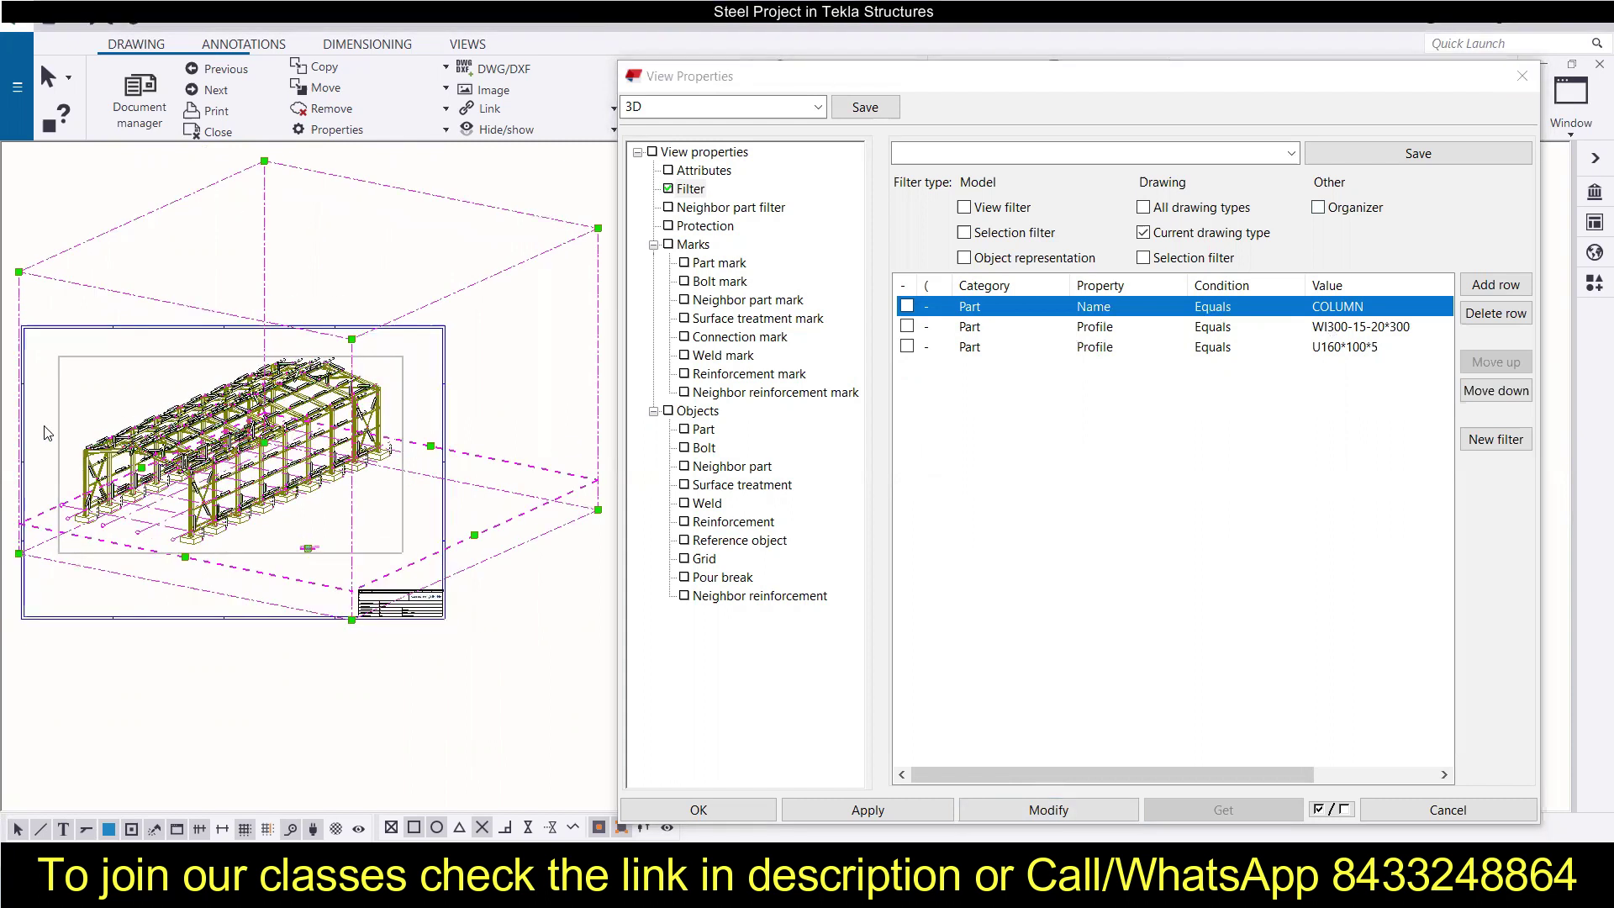